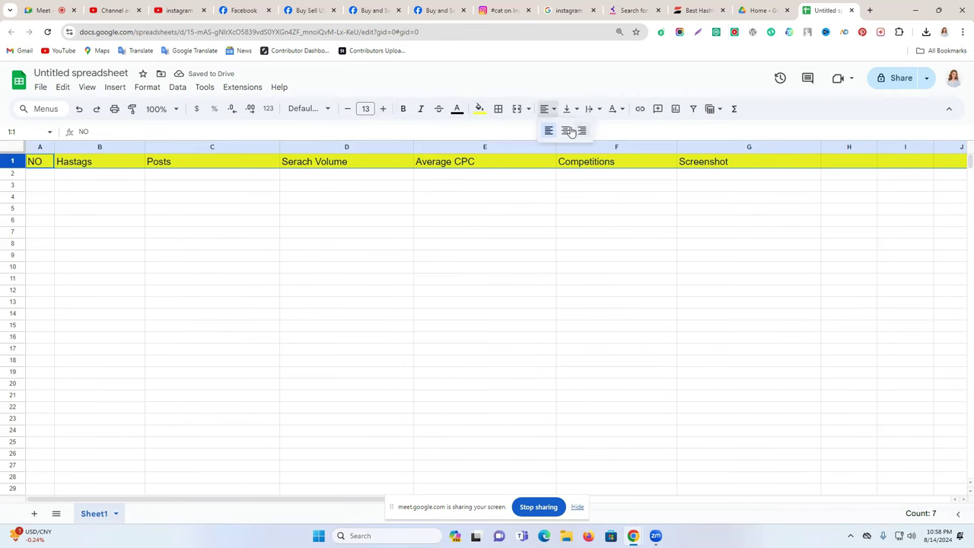
# - Center the header labels and fill the NO column with 1 to 40 from A2 down
pyautogui.click(592, 211)
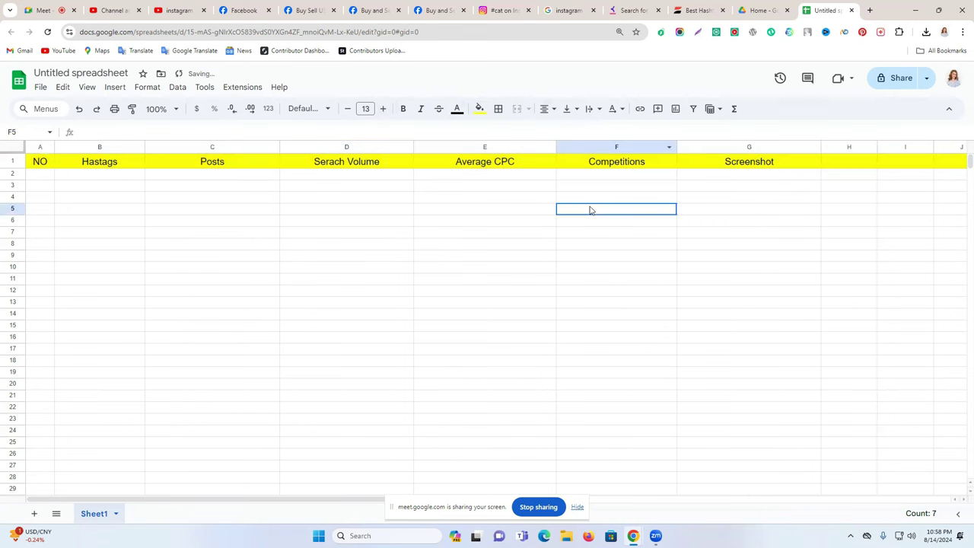
pyautogui.click(45, 173)
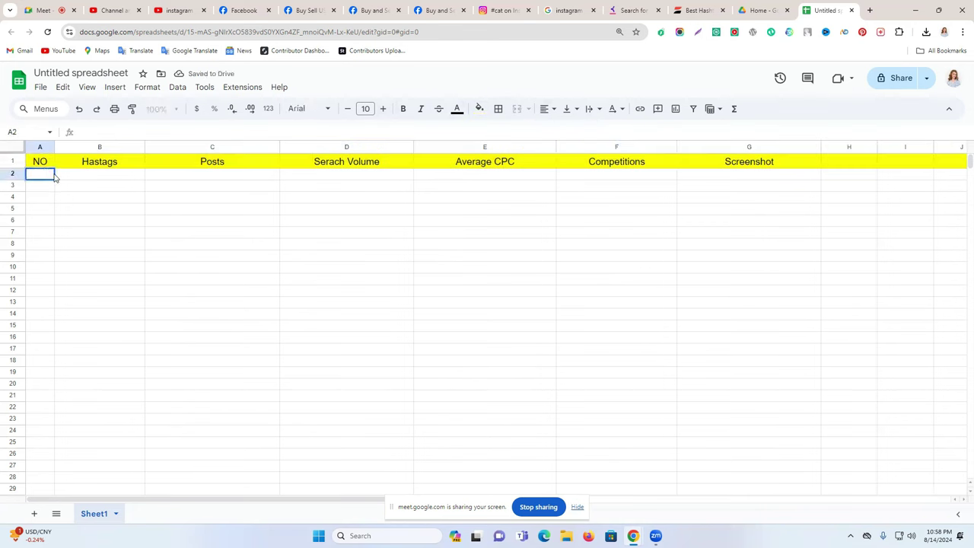
pyautogui.write('1')
pyautogui.press('Return')
pyautogui.write('2')
pyautogui.press('Return')
pyautogui.click(42, 176)
pyautogui.moveTo(41, 177); pyautogui.dragTo(53, 489)
# - Clear the numbered selection and select B2, the first cell under Hastags
pyautogui.scroll(4, 323, 236)
pyautogui.click(329, 258)
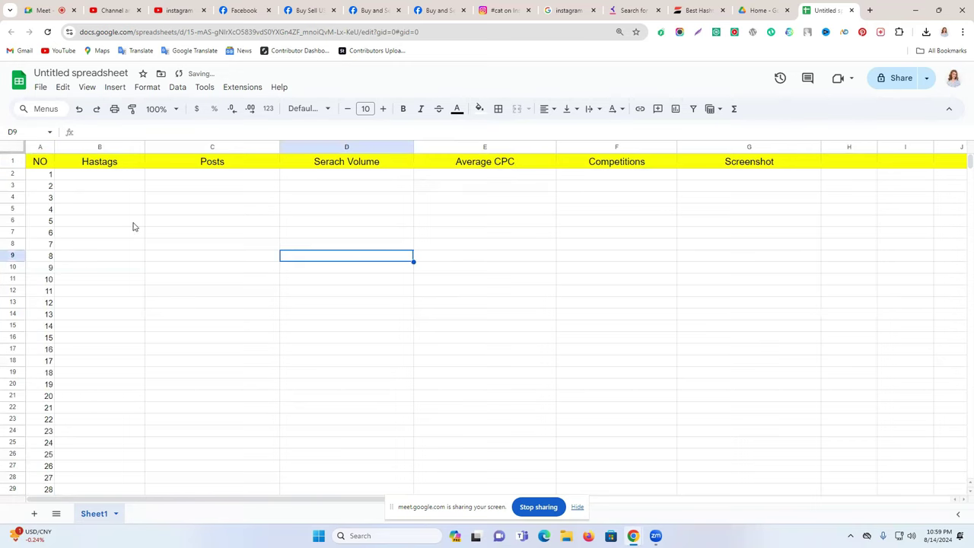
pyautogui.click(106, 178)
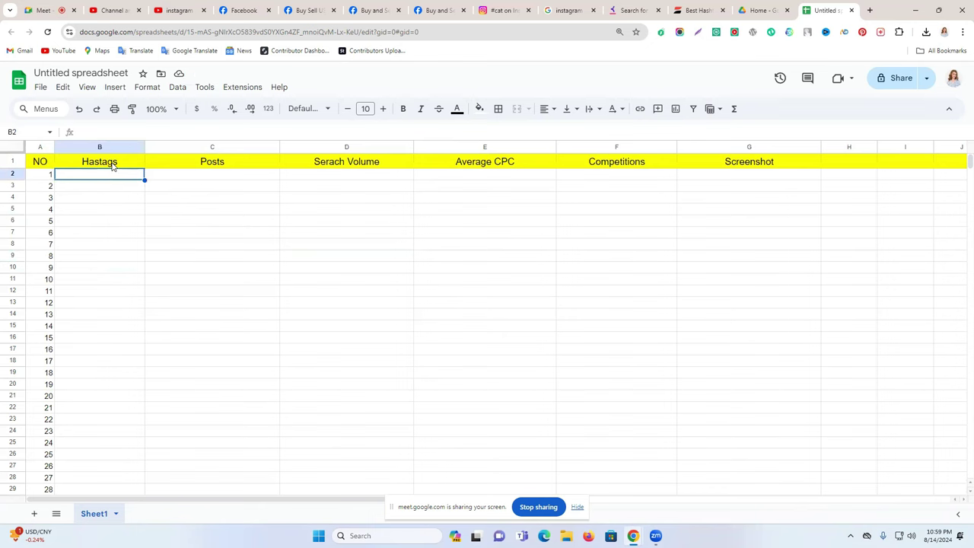
pyautogui.click(700, 10)
# - Copy 'Travel' from Inflact's Travel topic card and select 'cat' in Keyword Tool's search box
pyautogui.scroll(1, 488, 201)
pyautogui.scroll(-4, 487, 201)
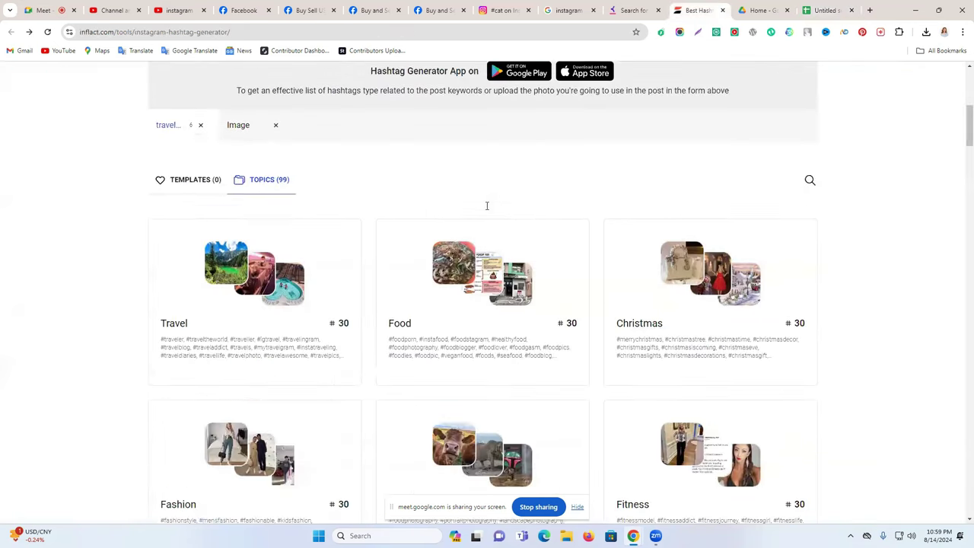
pyautogui.moveTo(182, 299)
pyautogui.click(168, 253)
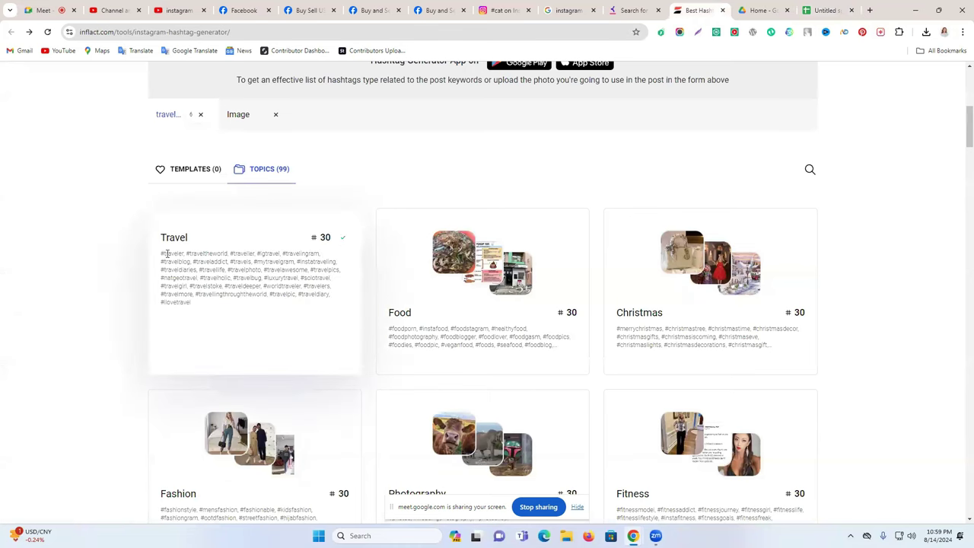
pyautogui.tripleClick(168, 253)
pyautogui.moveTo(161, 254); pyautogui.dragTo(185, 254)
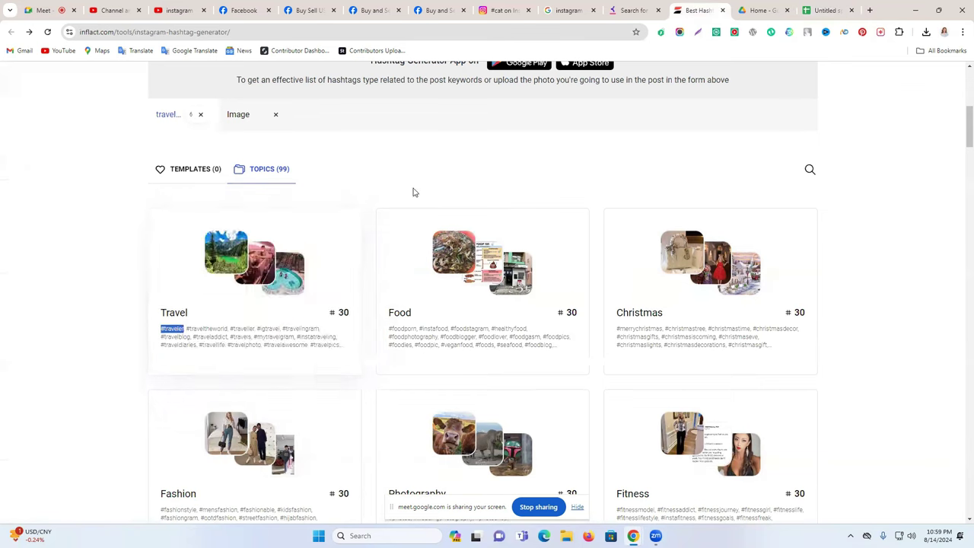
pyautogui.doubleClick(177, 239)
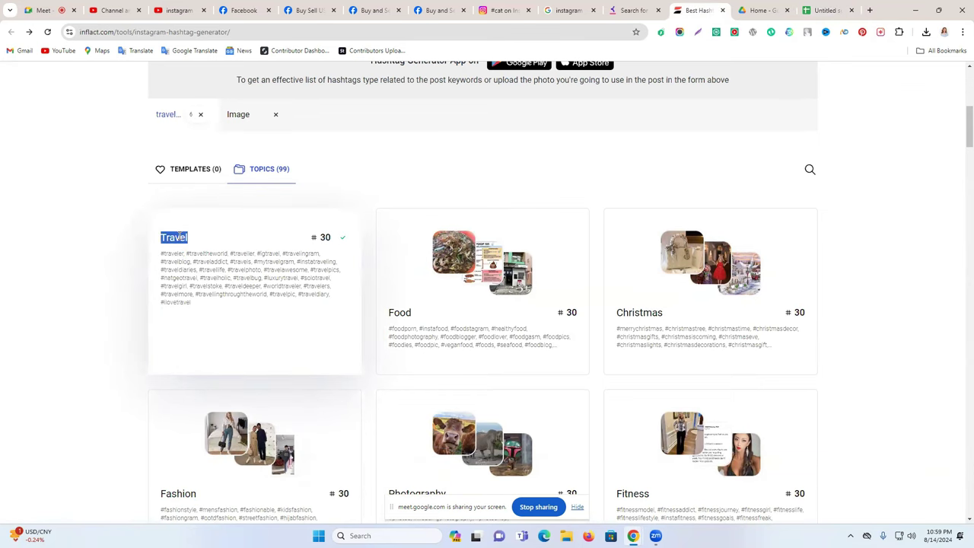
pyautogui.click(631, 10)
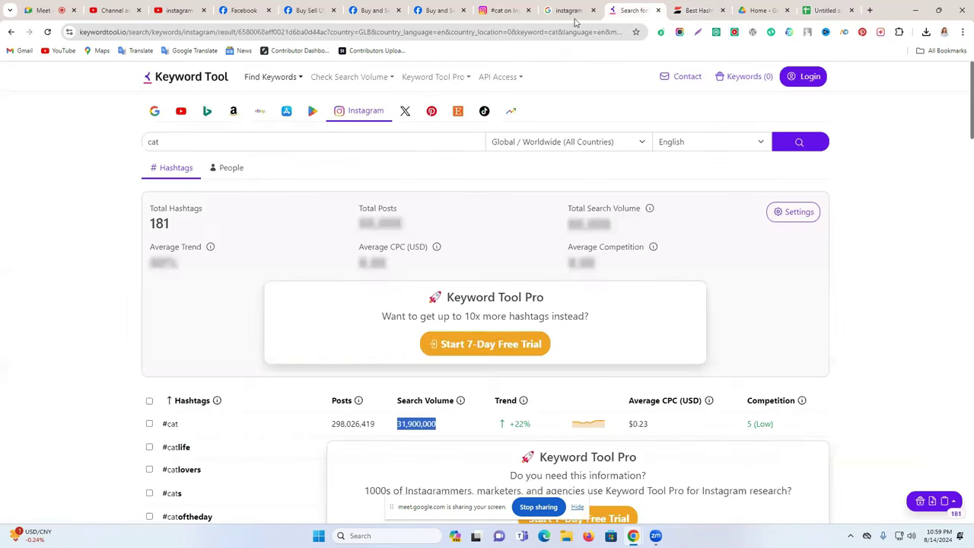
pyautogui.tripleClick(211, 138)
# - Replace 'cat' with '#Travel' in Keyword Tool and review the Instagram hashtag results
pyautogui.hotkey('ctrl', 'v')
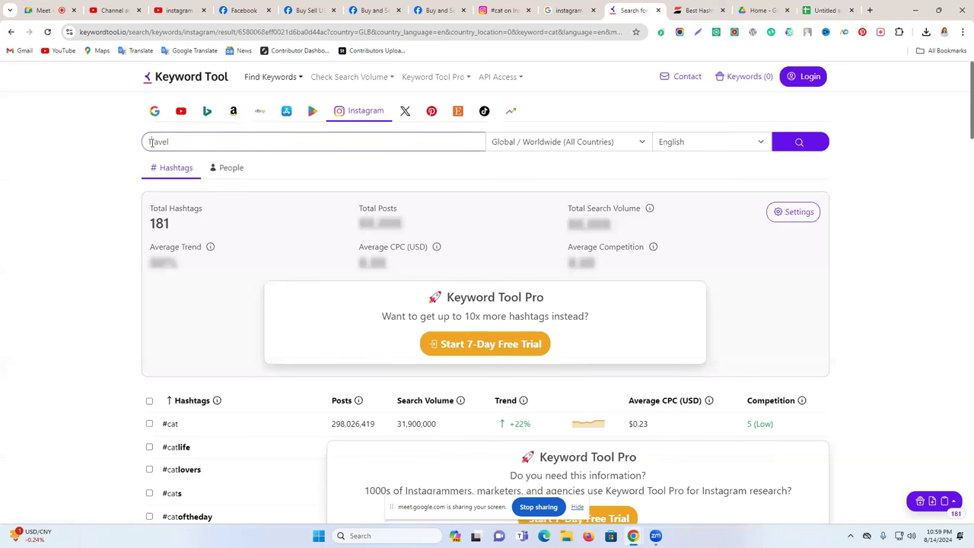
pyautogui.click(149, 141)
pyautogui.write('#')
pyautogui.press('Return')
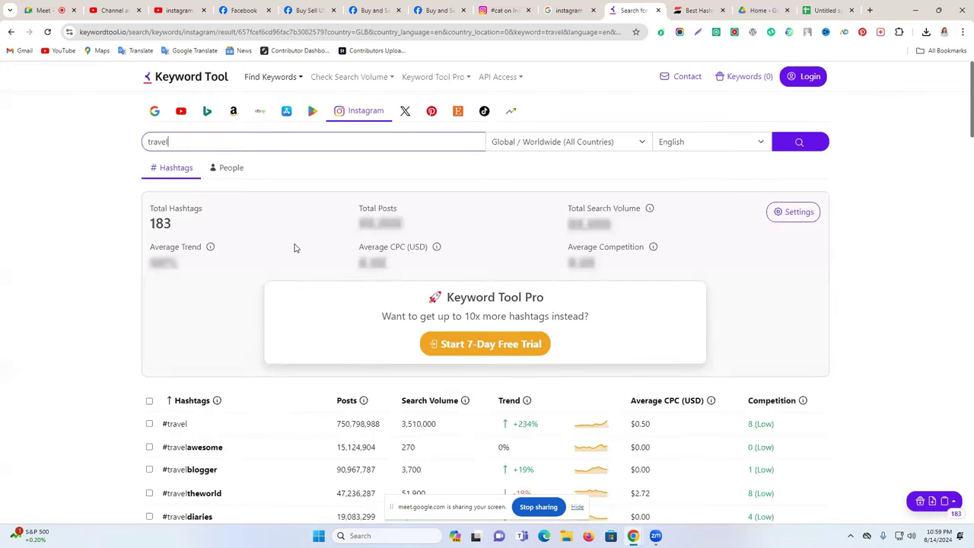
pyautogui.scroll(-2, 295, 248)
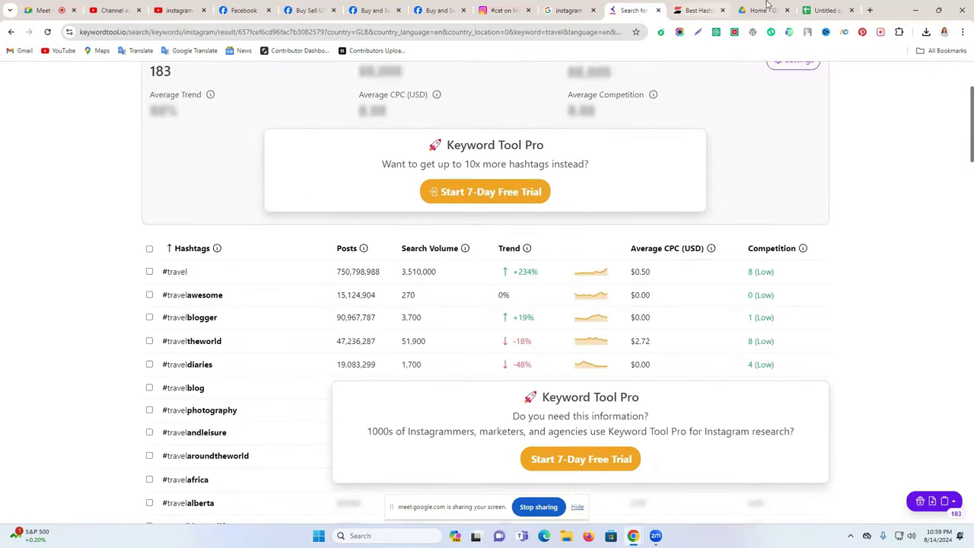
pyautogui.click(811, 5)
# - Enter '#Travel' in B2, the first Hastags cell
pyautogui.write('Travel')
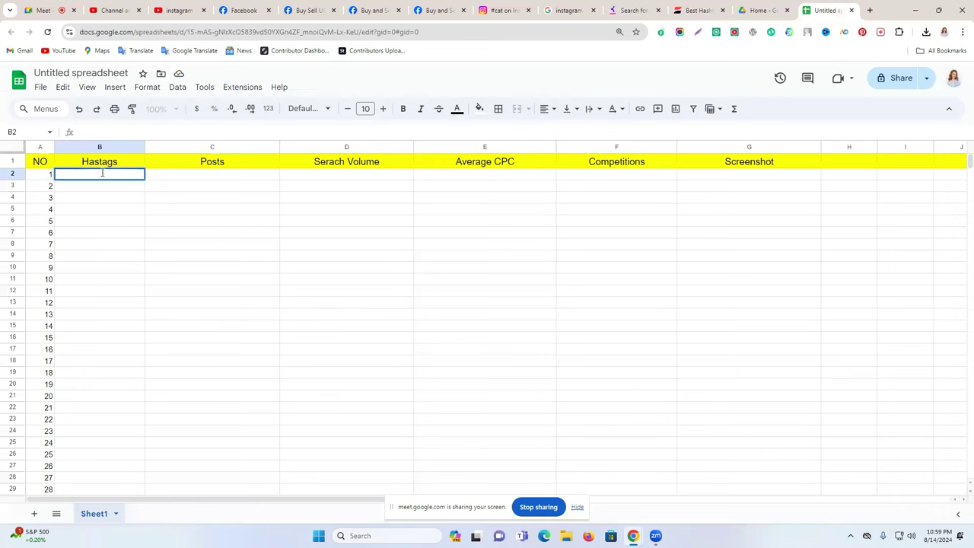
pyautogui.click(191, 204)
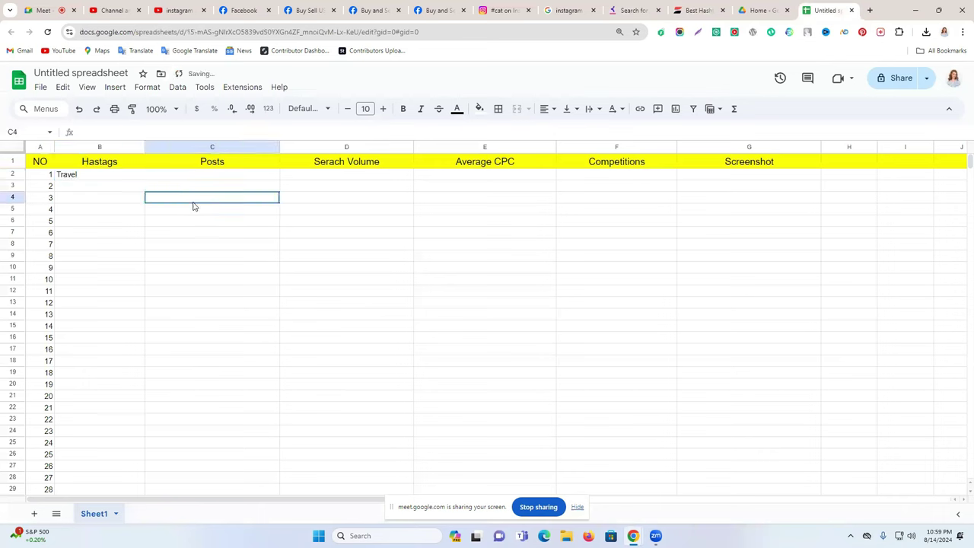
pyautogui.doubleClick(59, 173)
pyautogui.write('#')
pyautogui.click(138, 201)
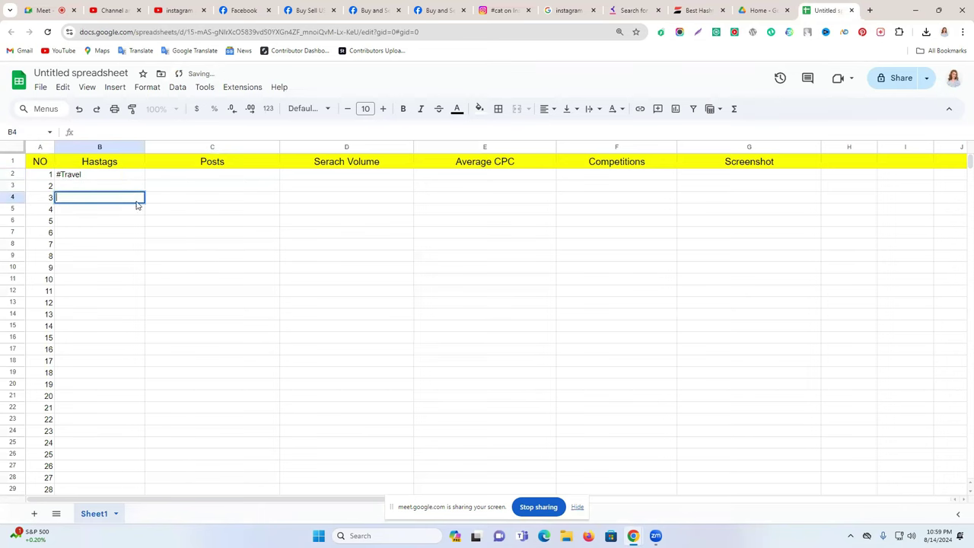
# - Copy the #travel post count 750,798,988 from Keyword Tool into C2
pyautogui.click(630, 6)
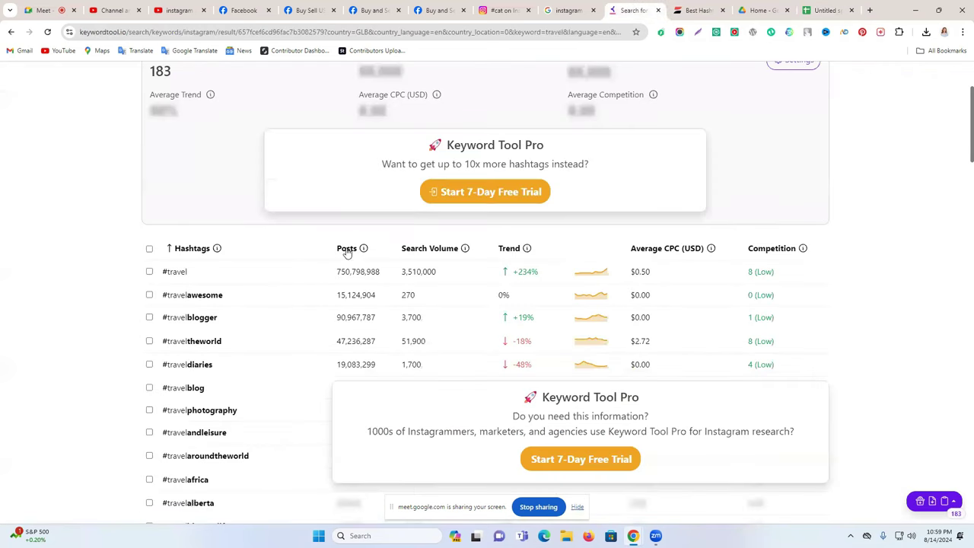
pyautogui.doubleClick(341, 271)
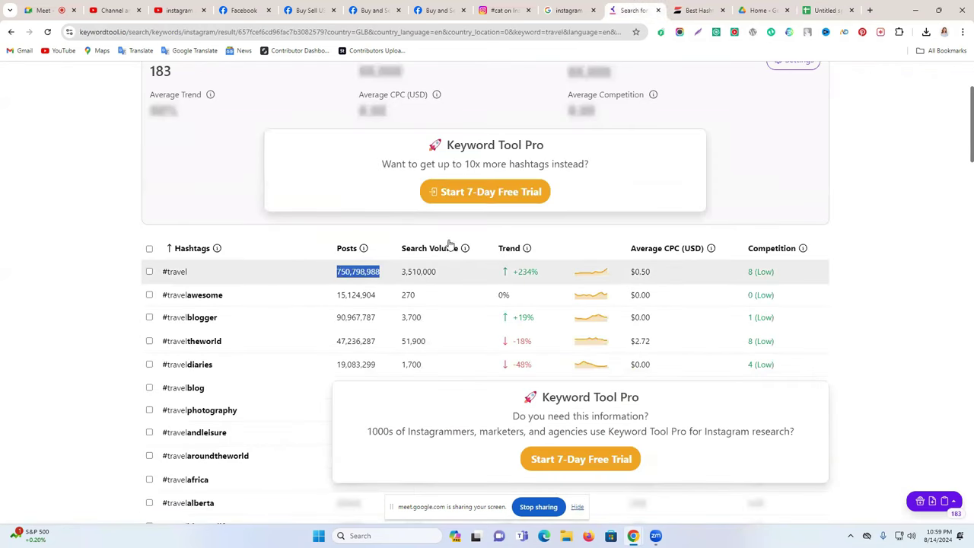
pyautogui.click(828, 10)
pyautogui.click(182, 174)
pyautogui.hotkey('ctrl', 'v')
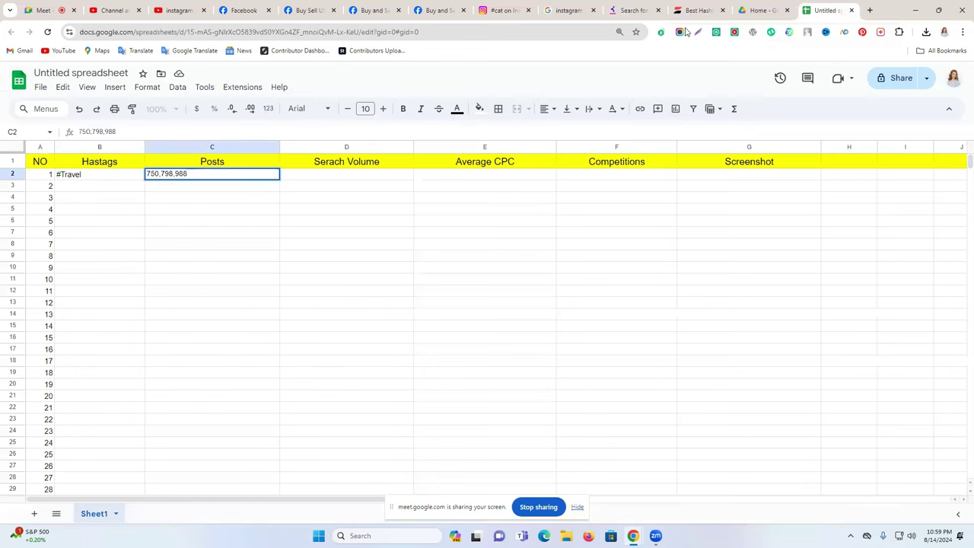
# - Copy the #travel search volume 3,510,000 into D2
pyautogui.click(695, 6)
pyautogui.click(634, 7)
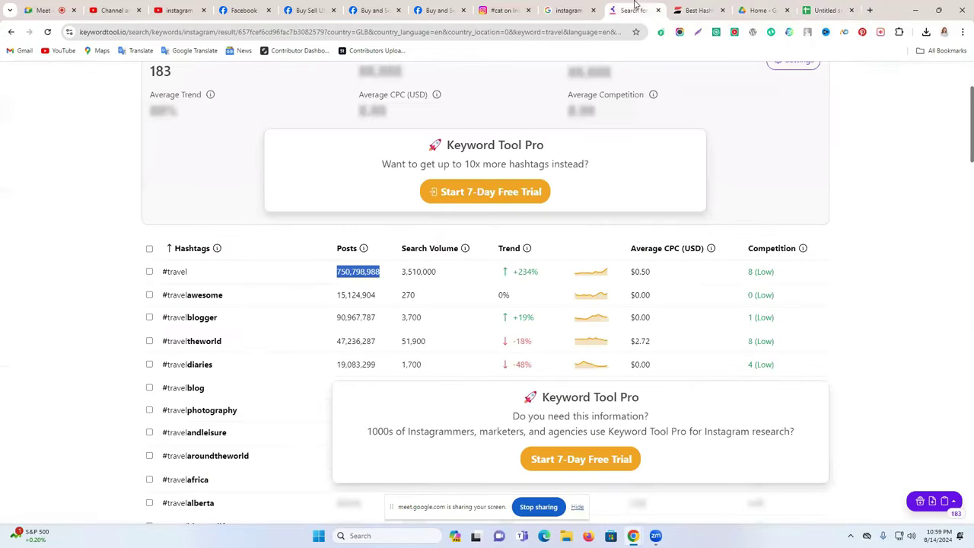
pyautogui.doubleClick(418, 271)
pyautogui.hotkey('ctrl', 'c')
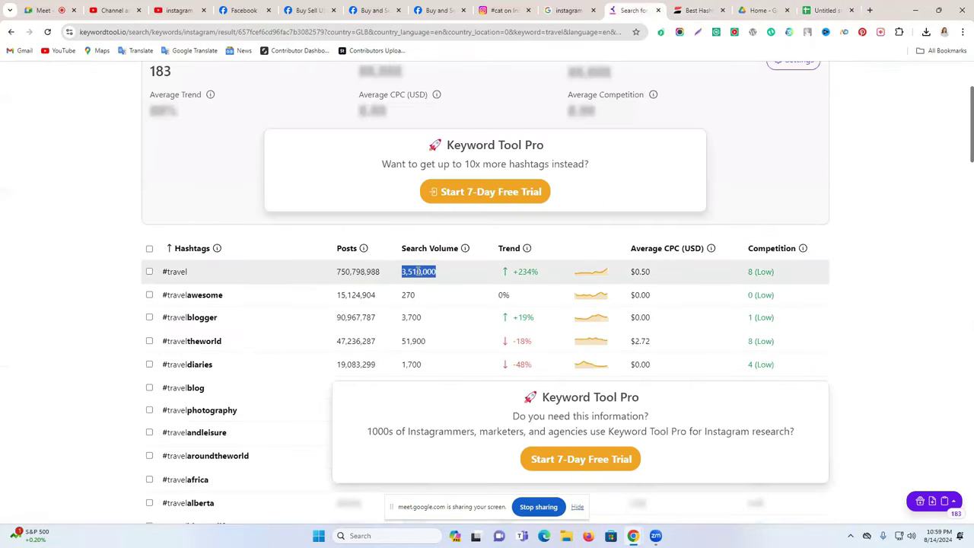
pyautogui.click(828, 10)
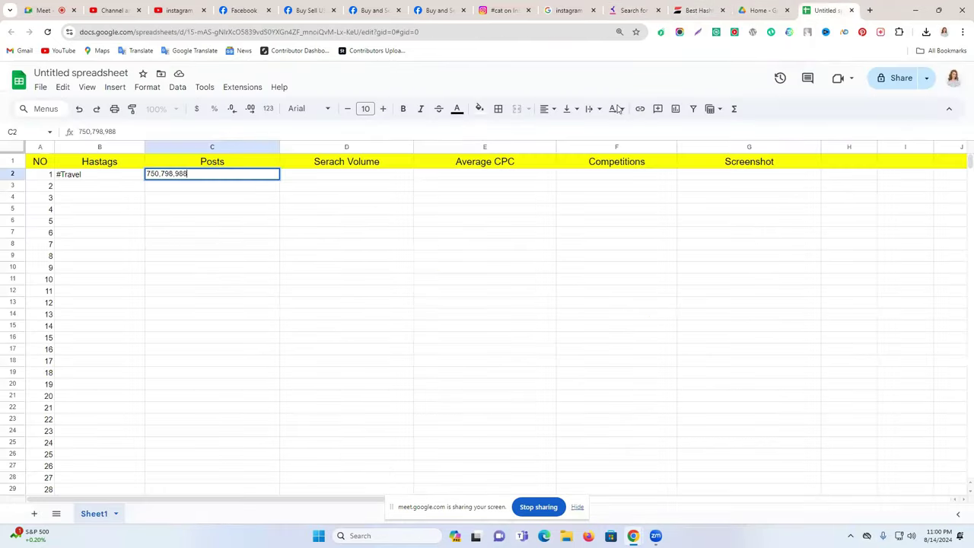
pyautogui.click(318, 175)
pyautogui.hotkey('ctrl', 'v')
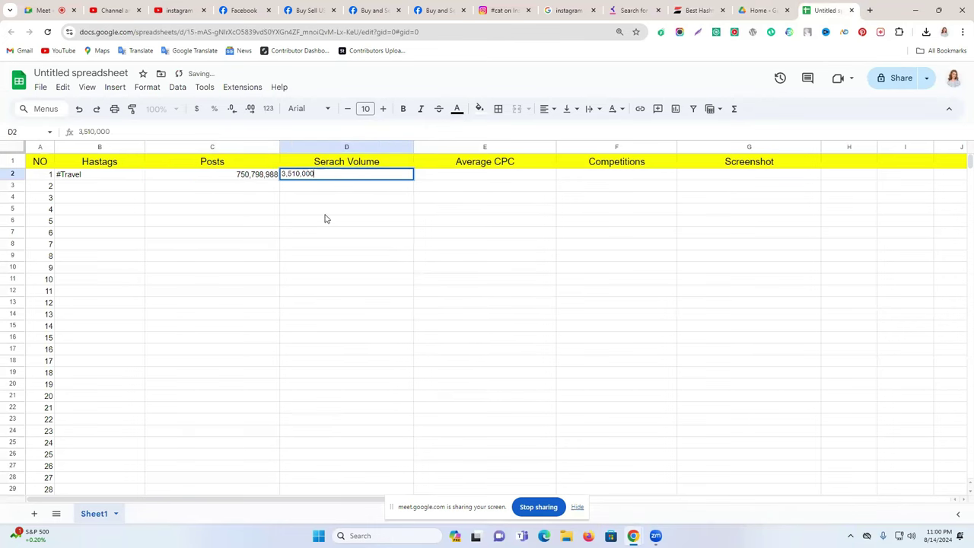
pyautogui.doubleClick(336, 213)
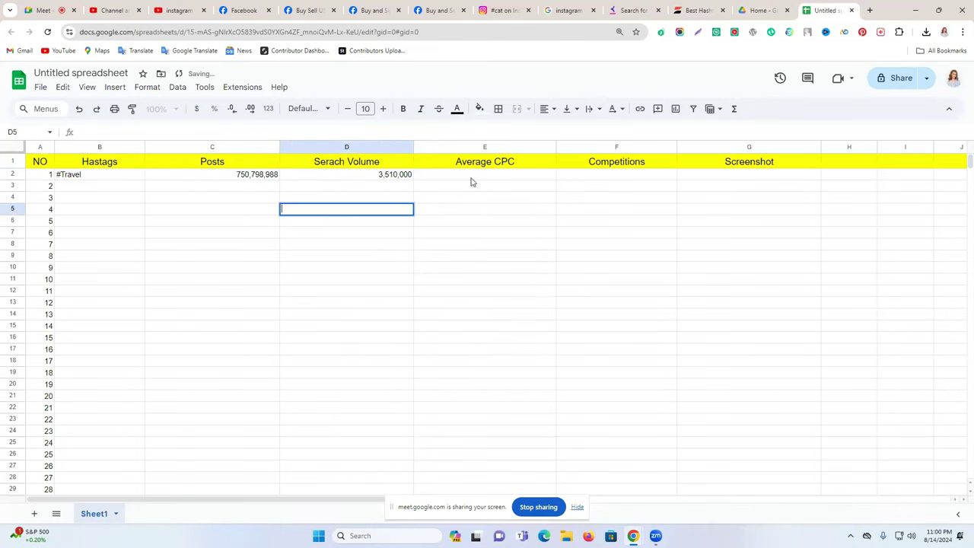
# - Copy the #travel average CPC $0.50 into E2
pyautogui.click(628, 10)
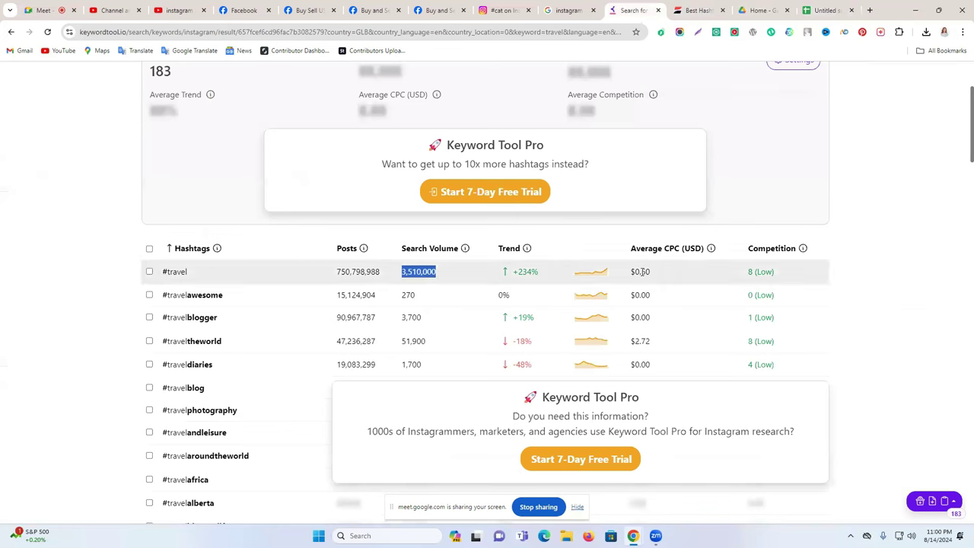
pyautogui.tripleClick(643, 271)
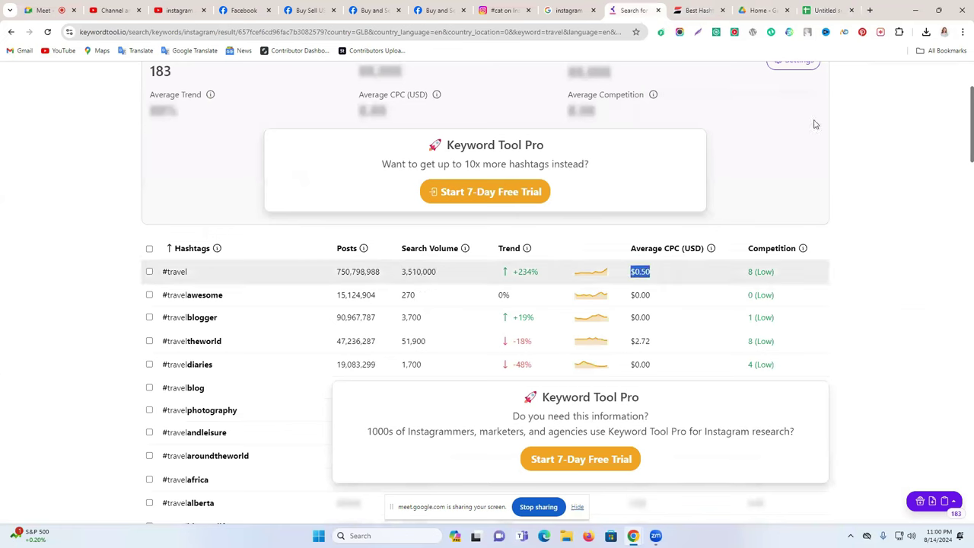
pyautogui.click(830, 10)
pyautogui.click(465, 174)
pyautogui.write('$0.50')
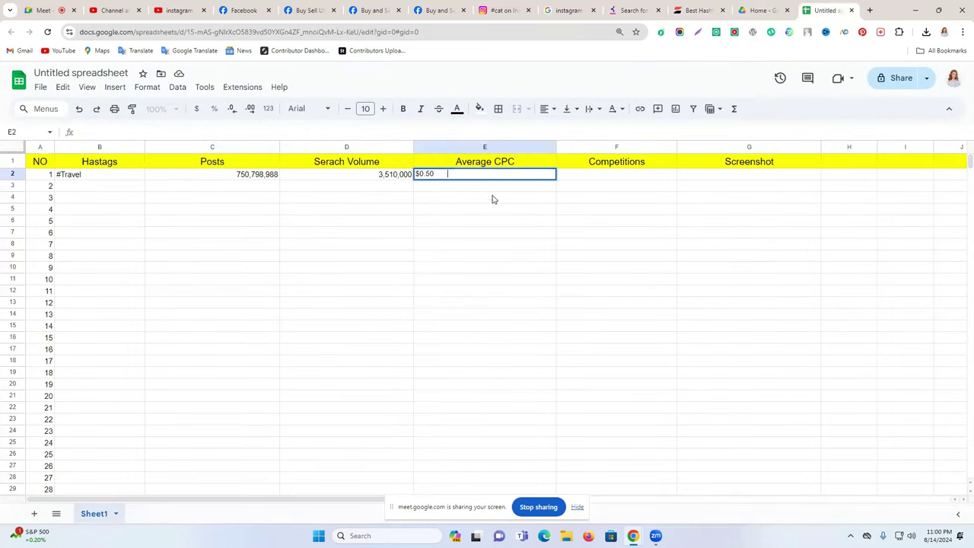
pyautogui.click(542, 244)
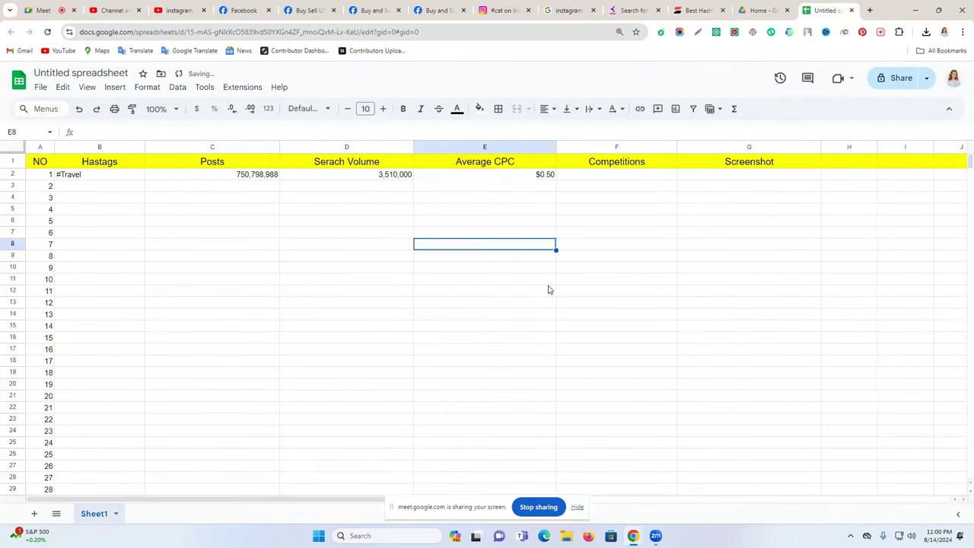
# - Paste the competition score 8 (Low) into F2, then copy '#Travel' from B2
pyautogui.click(693, 10)
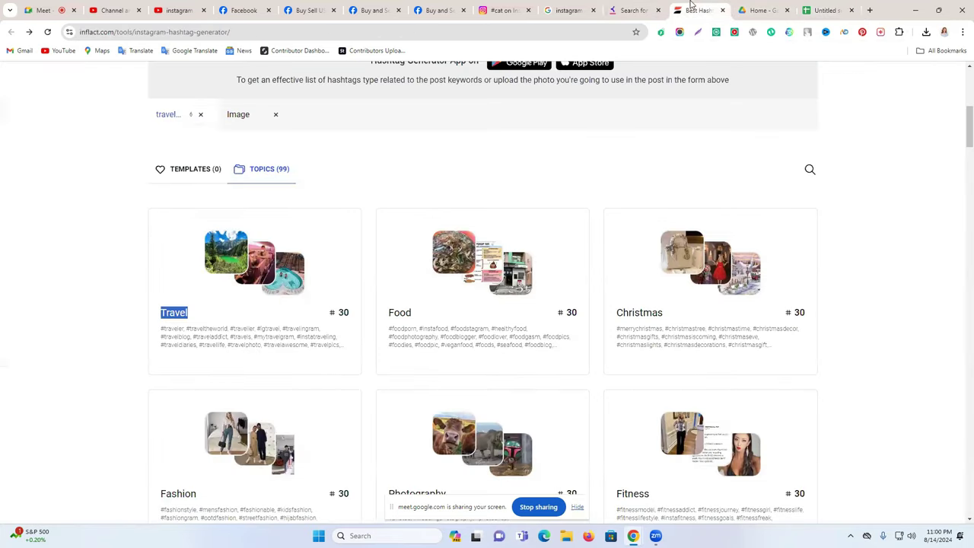
pyautogui.click(635, 9)
pyautogui.moveTo(775, 272); pyautogui.dragTo(749, 272)
pyautogui.hotkey('ctrl', 'c')
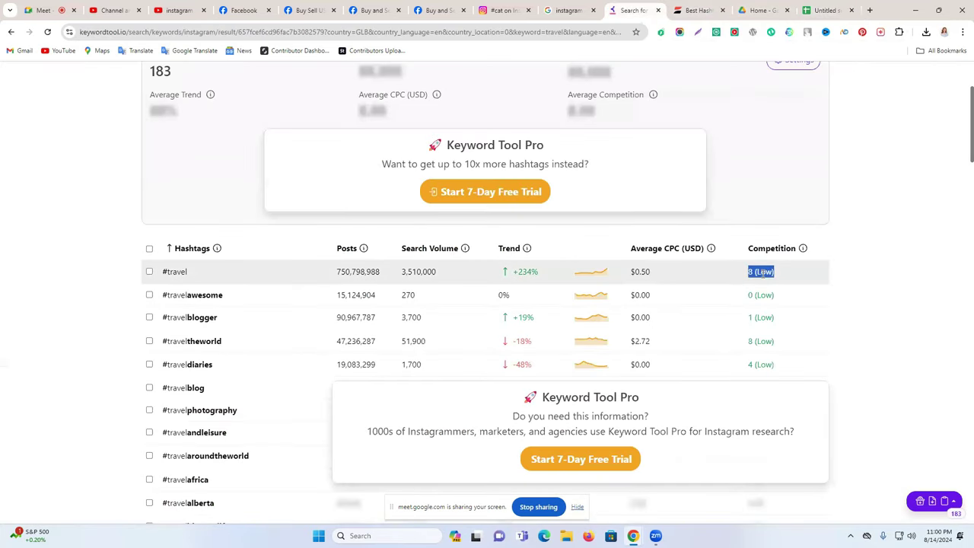
pyautogui.click(830, 10)
pyautogui.click(610, 177)
pyautogui.rightClick(609, 173)
pyautogui.click(656, 216)
pyautogui.click(559, 354)
pyautogui.hotkey('ctrl', 'v')
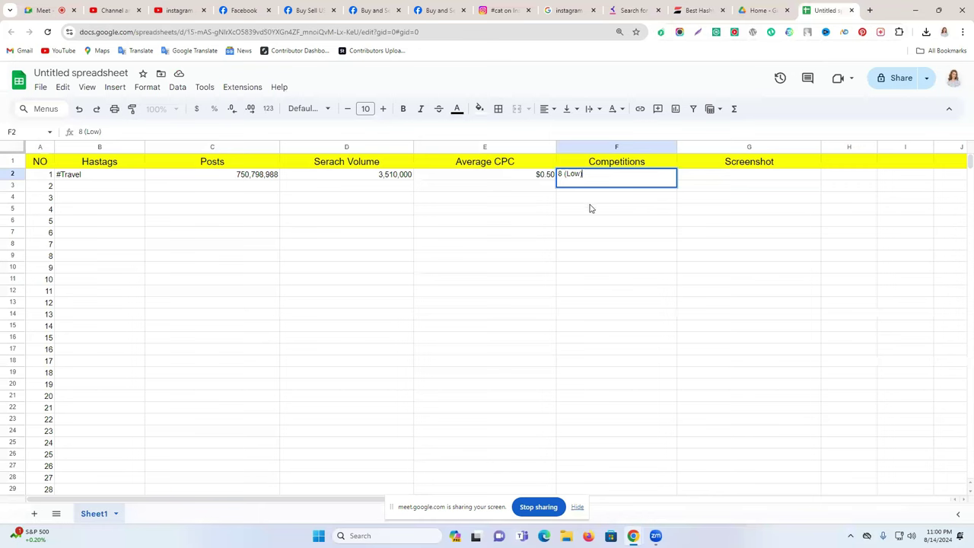
pyautogui.press('Return')
pyautogui.doubleClick(72, 174)
pyautogui.hotkey('ctrl', 'c')
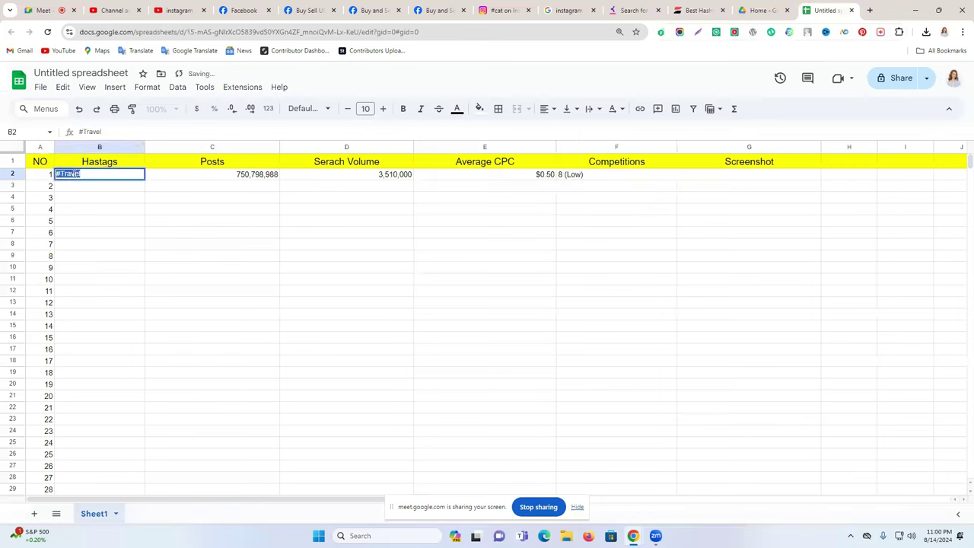
pyautogui.click(479, 9)
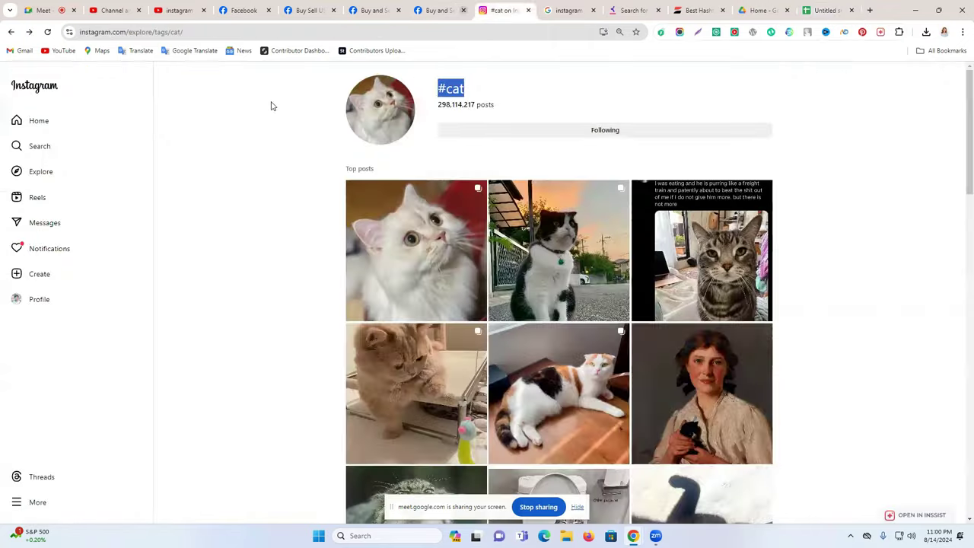
# - Follow Instagram's #travel hashtag page and upload a Lightshot screenshot of it
pyautogui.click(54, 147)
pyautogui.hotkey('ctrl', 'v')
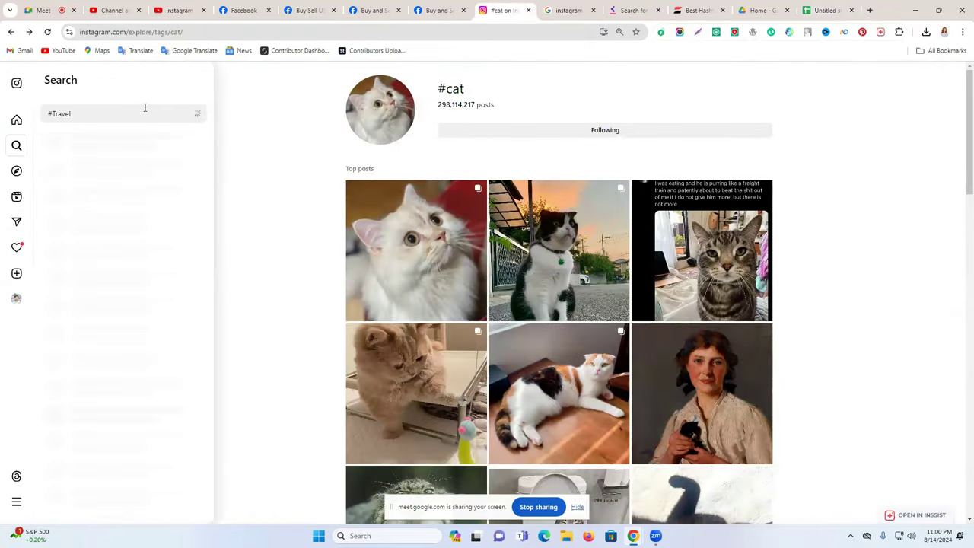
pyautogui.click(123, 149)
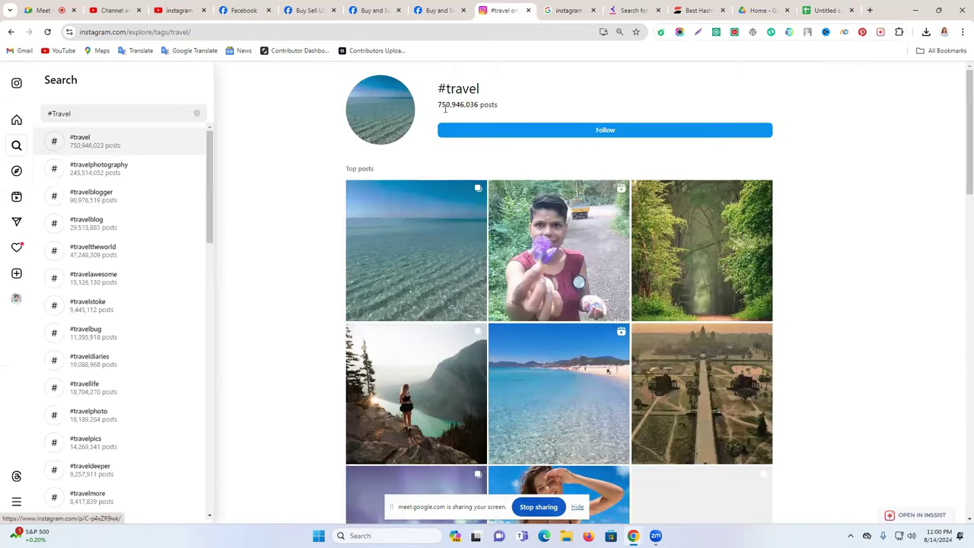
pyautogui.click(609, 130)
pyautogui.click(698, 31)
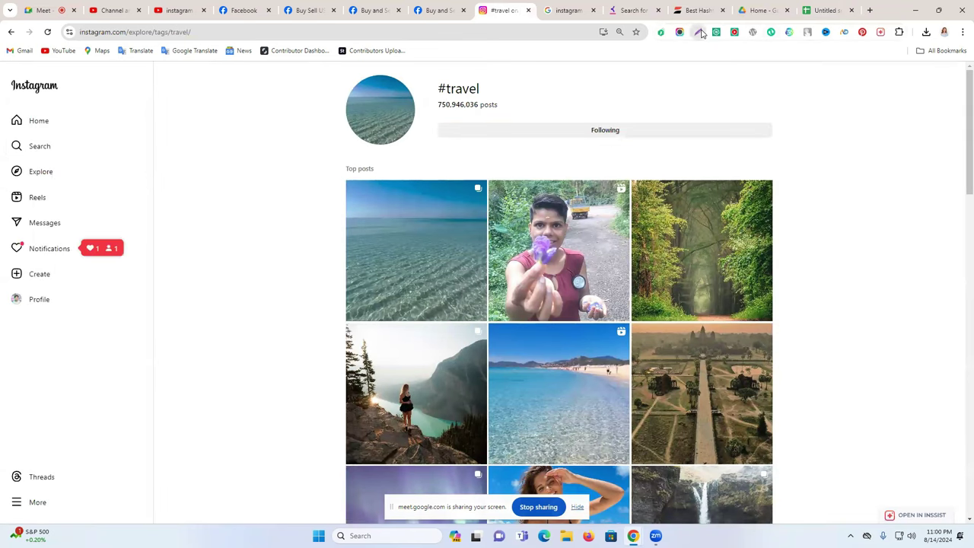
pyautogui.moveTo(134, 70); pyautogui.dragTo(954, 482)
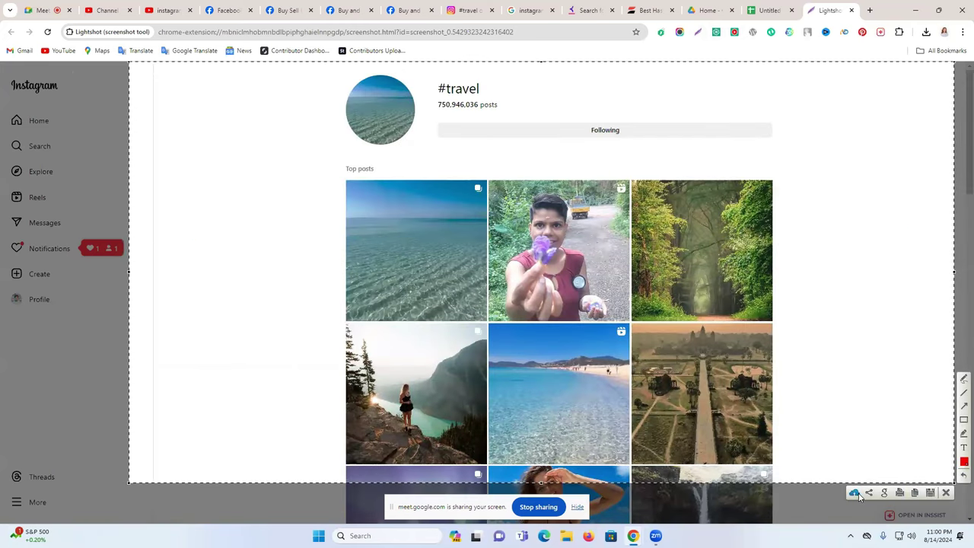
pyautogui.click(855, 494)
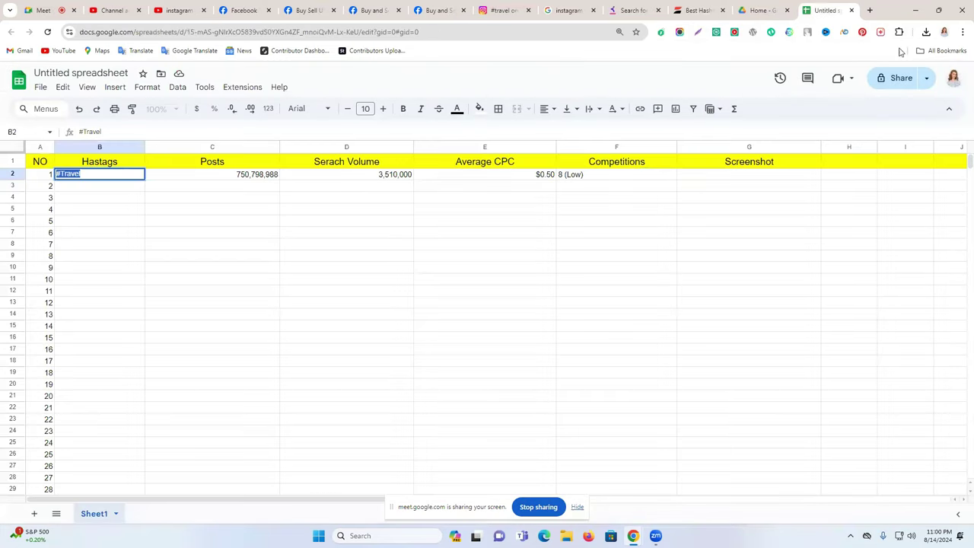
# - Search the Chrome Web Store for 'lightshort' via the Extensions page
pyautogui.click(961, 32)
pyautogui.moveTo(833, 183)
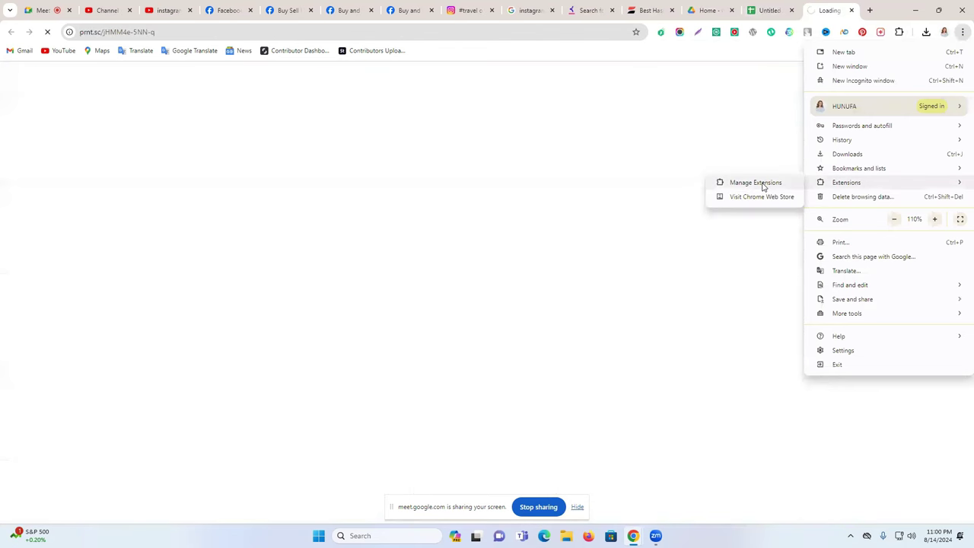
pyautogui.click(764, 184)
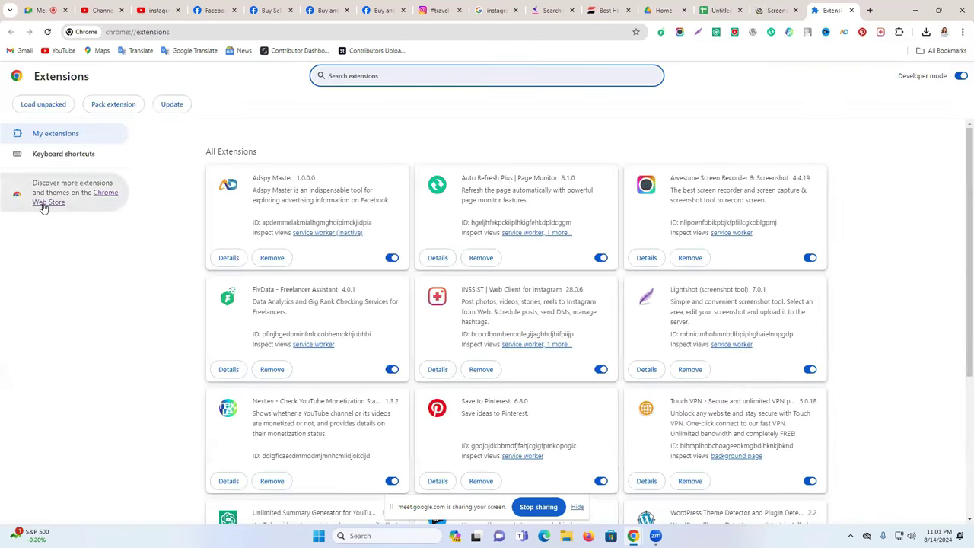
pyautogui.click(44, 207)
pyautogui.click(750, 79)
pyautogui.write('l')
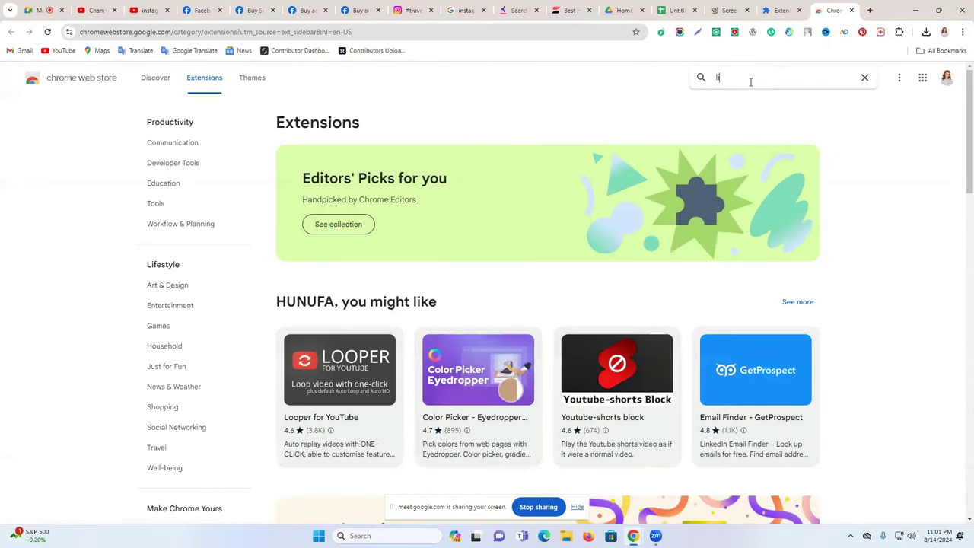
pyautogui.write('ightshort')
pyautogui.press('Return')
# - Run a Google search for 'lightshort' from the address bar
pyautogui.doubleClick(750, 83)
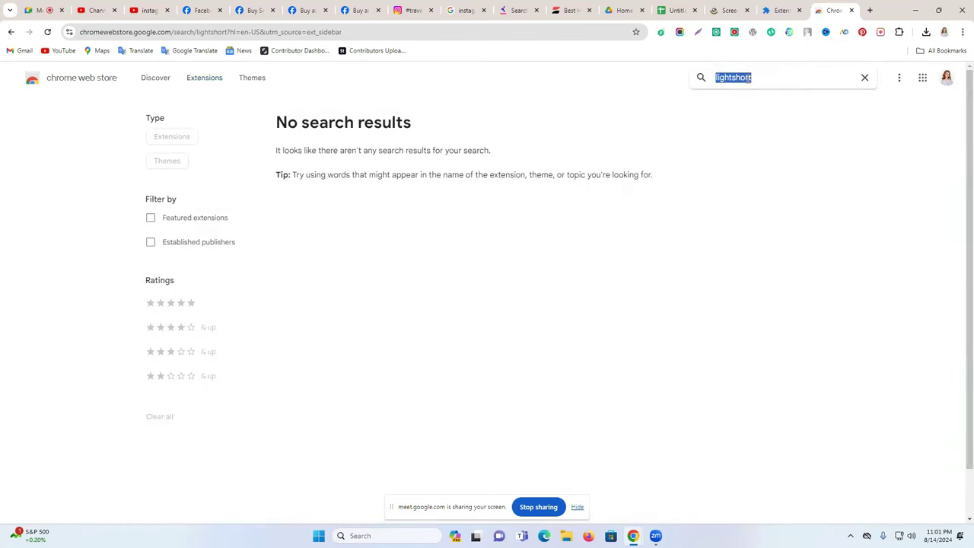
pyautogui.click(739, 79)
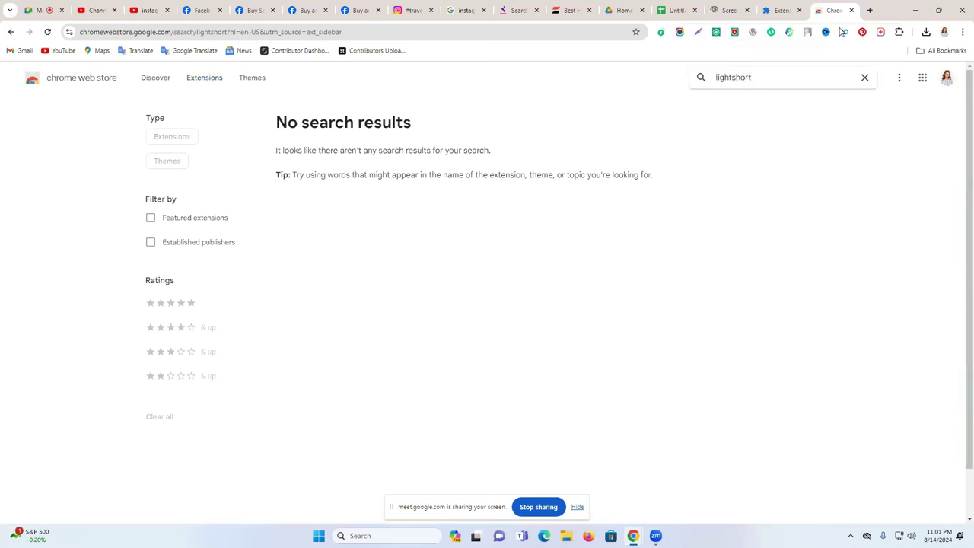
pyautogui.doubleClick(752, 77)
pyautogui.hotkey('ctrl', 'c')
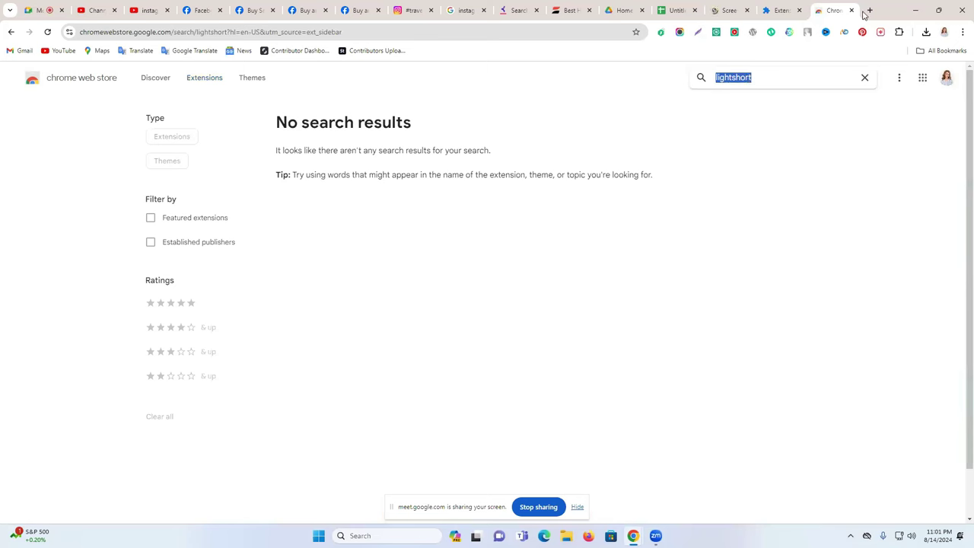
pyautogui.click(498, 33)
pyautogui.hotkey('ctrl', 'v')
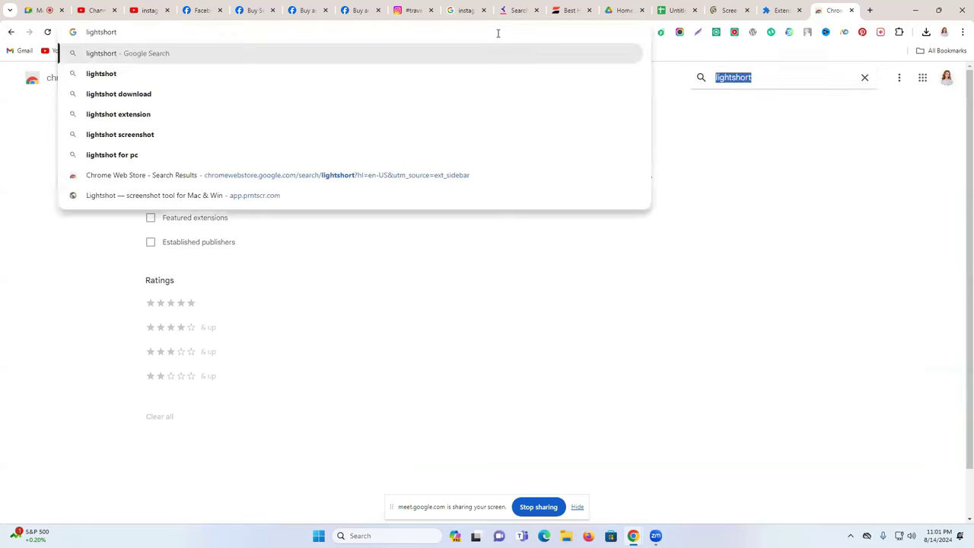
pyautogui.press('Return')
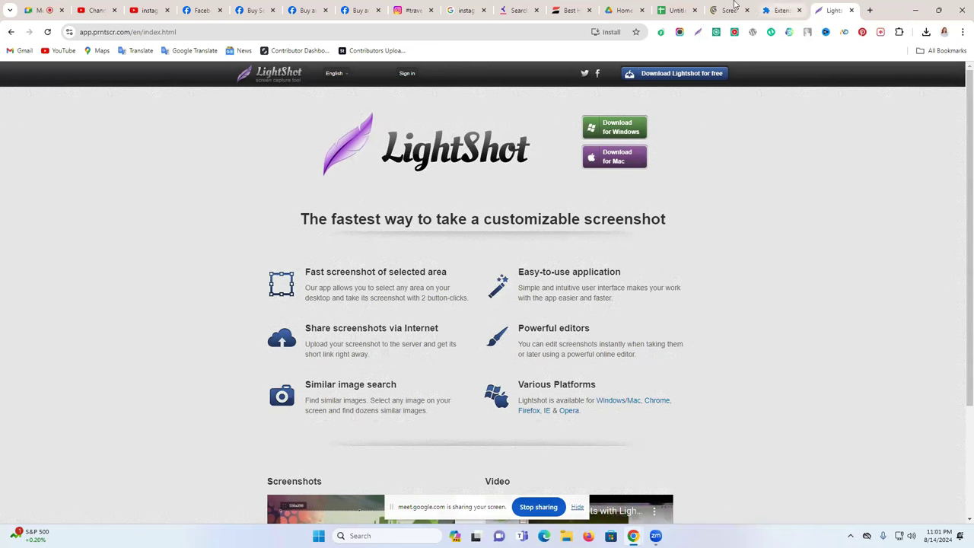
# - Copy the uploaded #travel screenshot's prnt.sc address and select cell G2 in the tracker
pyautogui.click(781, 10)
pyautogui.click(726, 10)
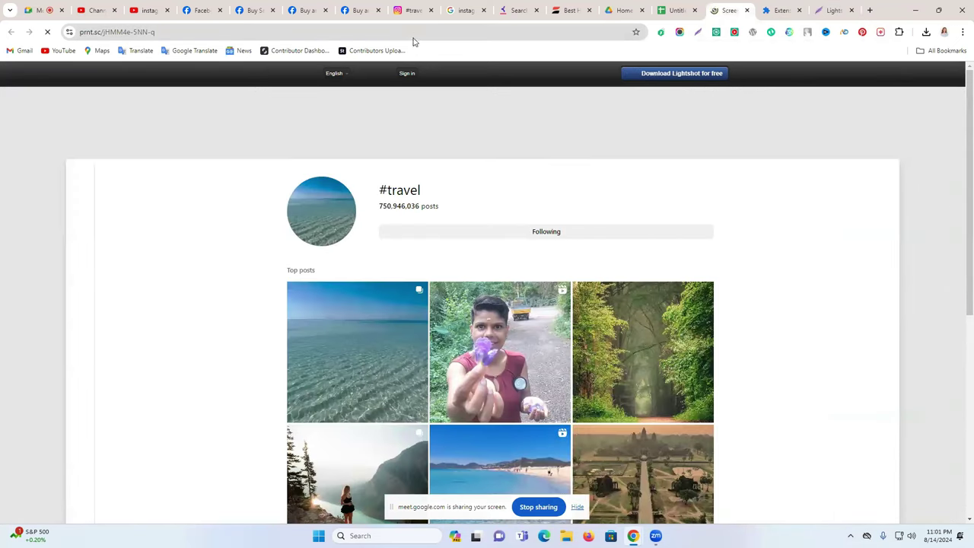
pyautogui.click(414, 33)
pyautogui.hotkey('ctrl', 'c')
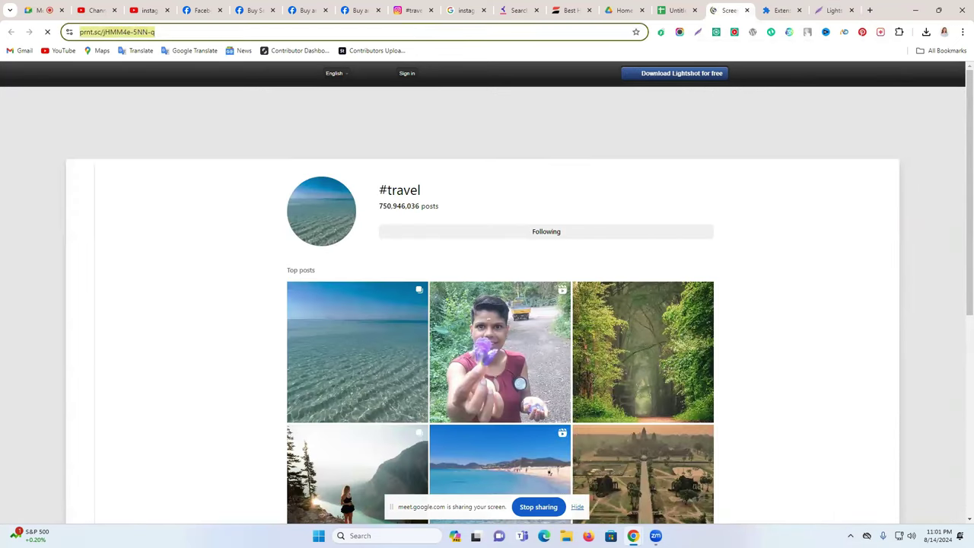
pyautogui.click(676, 10)
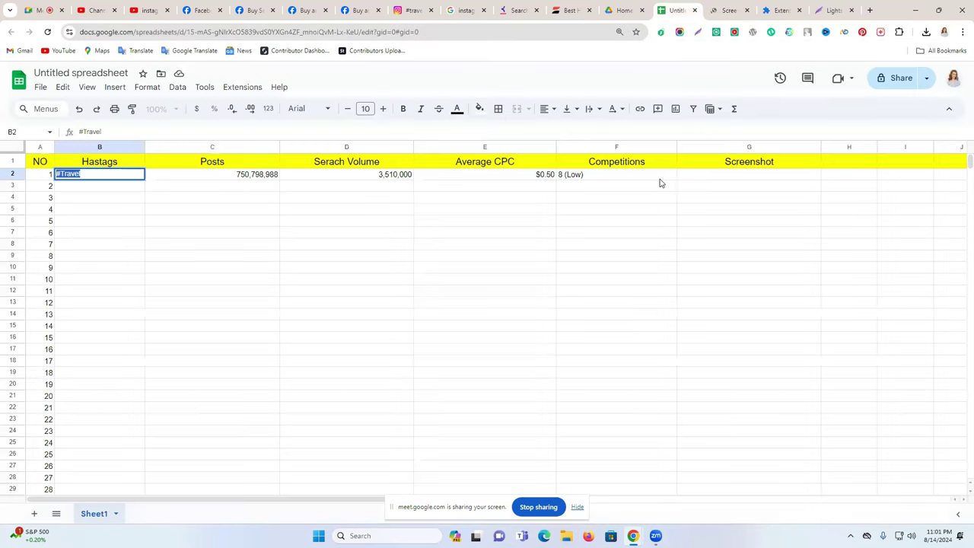
pyautogui.click(705, 174)
# - Paste the prnt.sc screenshot link into G2 and narrow column G slightly
pyautogui.hotkey('ctrl', 'v')
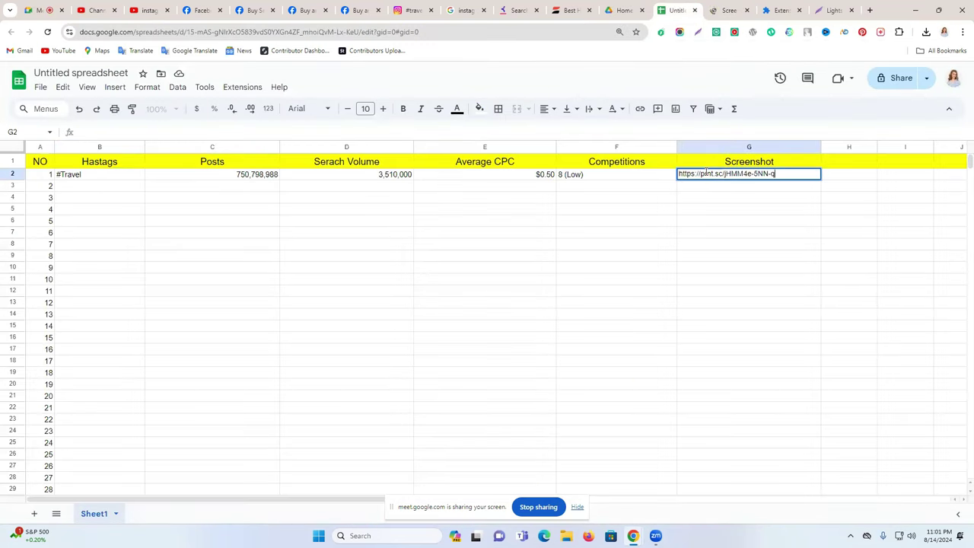
pyautogui.click(747, 222)
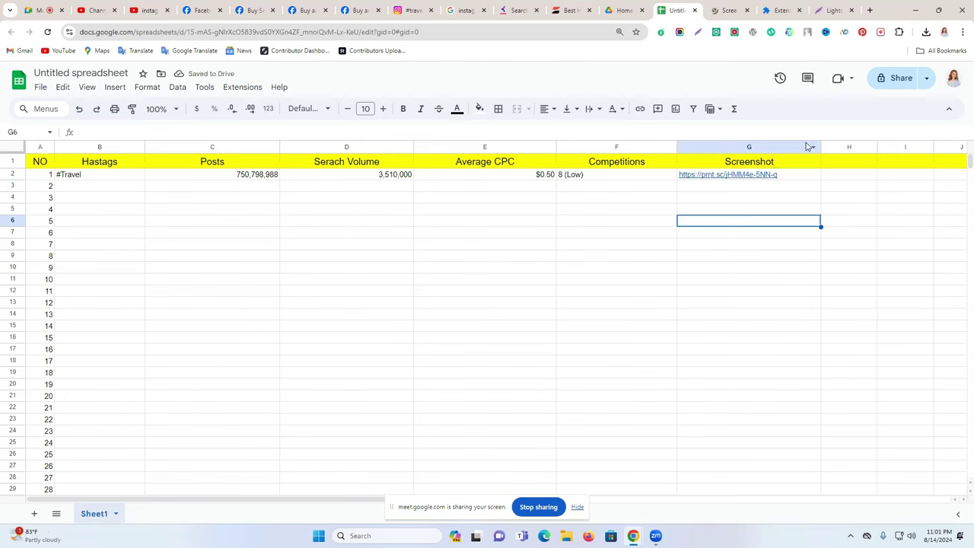
pyautogui.moveTo(820, 146); pyautogui.dragTo(798, 146)
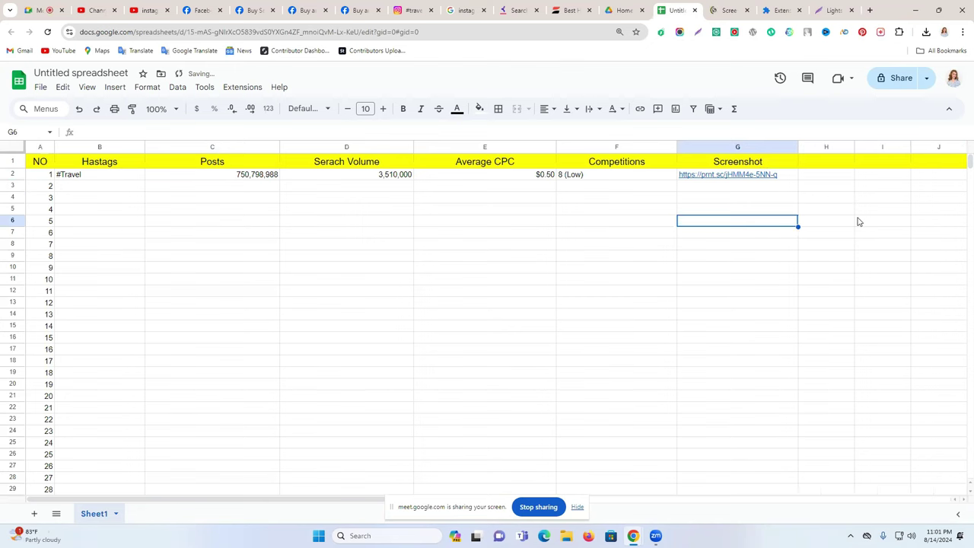
pyautogui.click(858, 221)
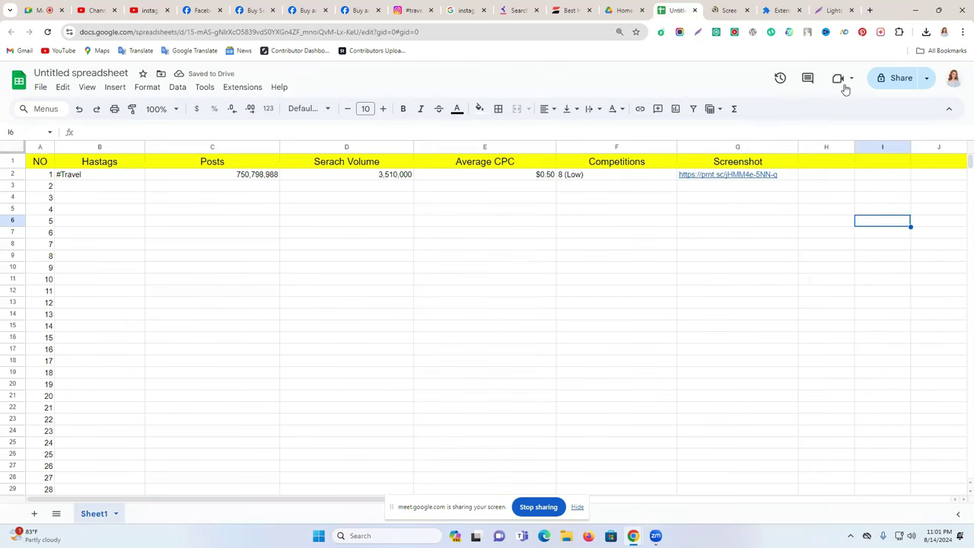
pyautogui.click(903, 79)
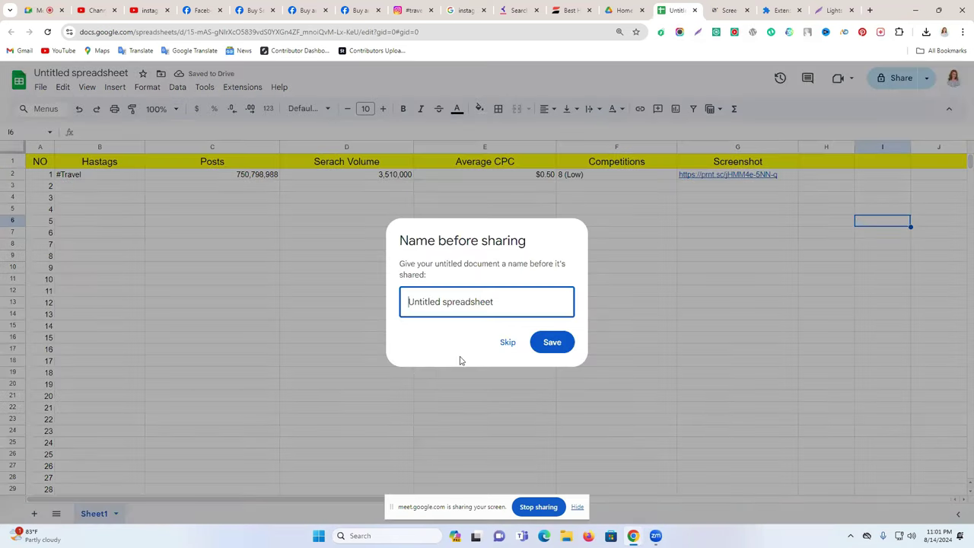
# - Skip naming, make the sheet editable by anyone with the link, and copy the link
pyautogui.click(508, 341)
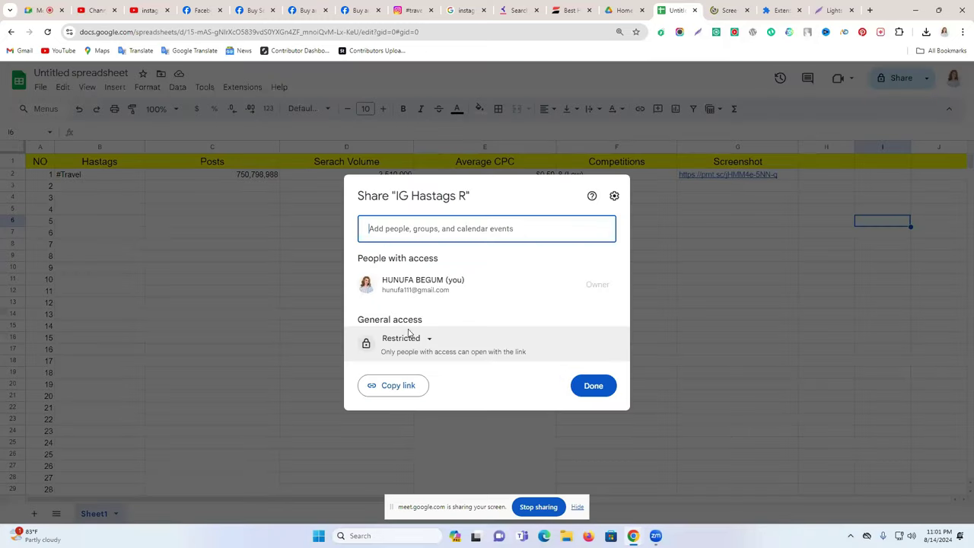
pyautogui.click(409, 341)
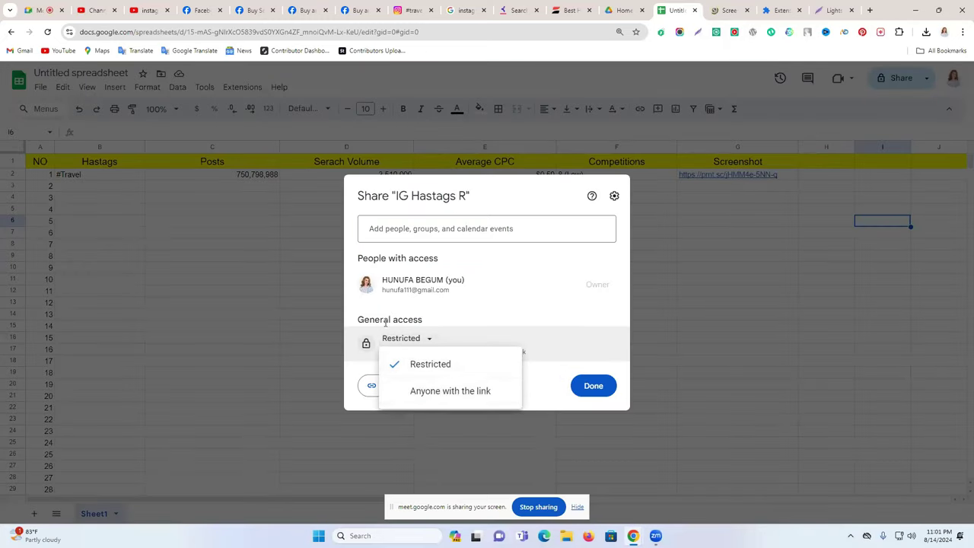
pyautogui.click(458, 396)
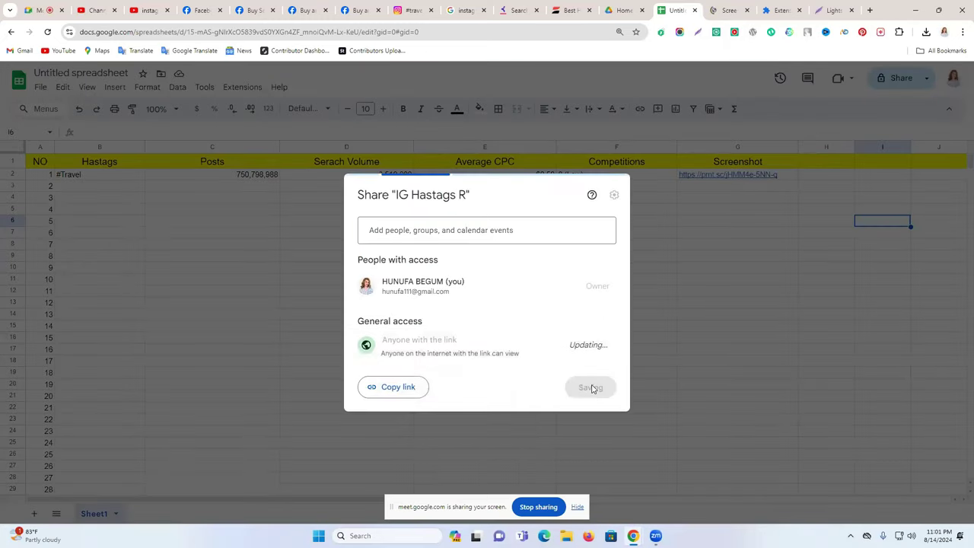
pyautogui.click(589, 348)
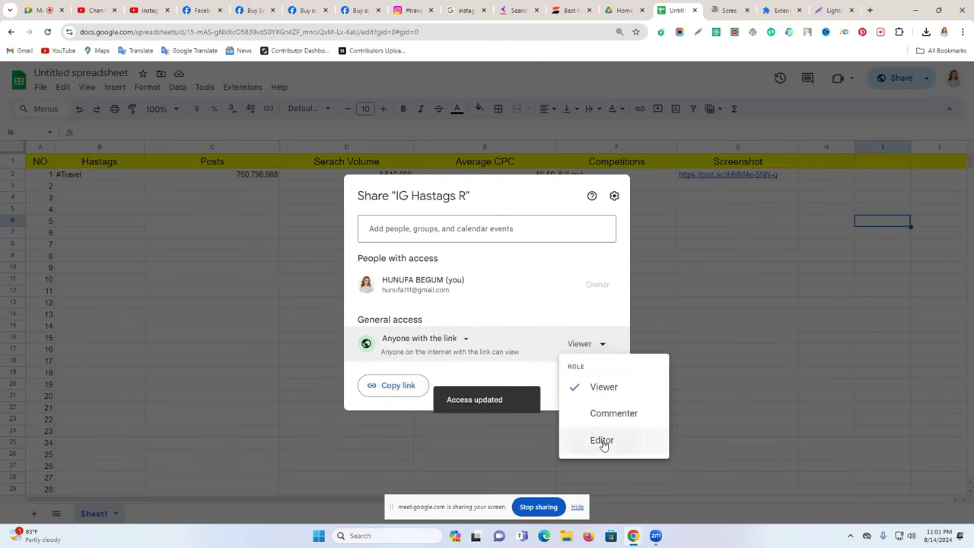
pyautogui.click(603, 442)
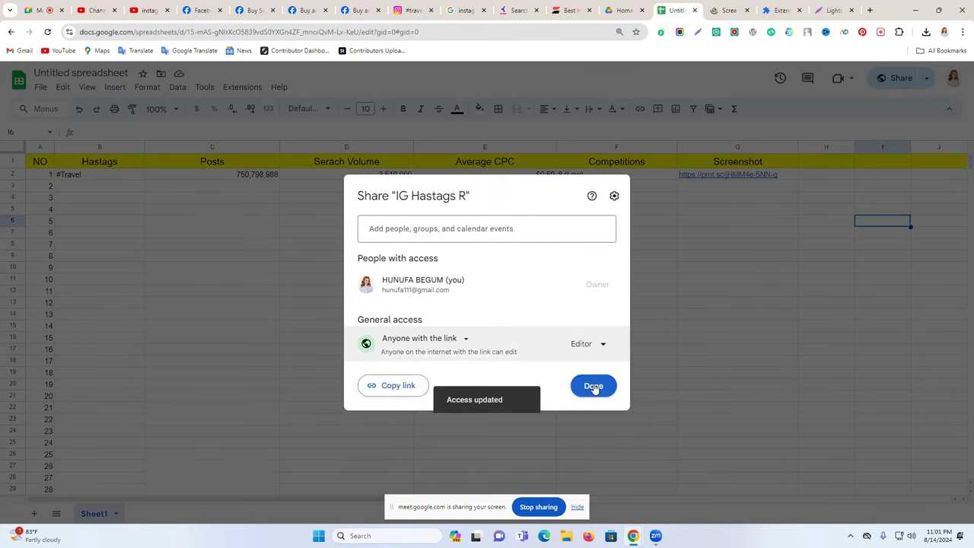
pyautogui.click(395, 389)
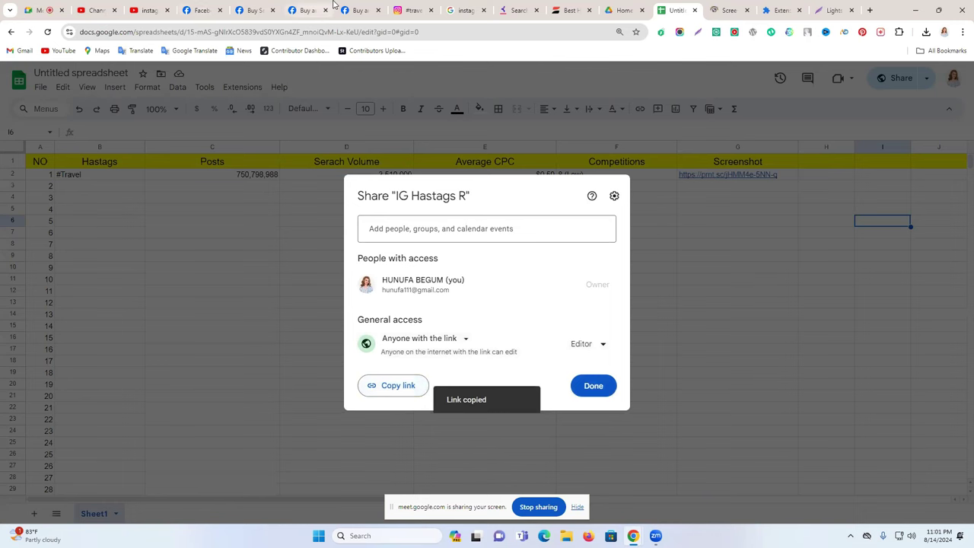
pyautogui.click(726, 248)
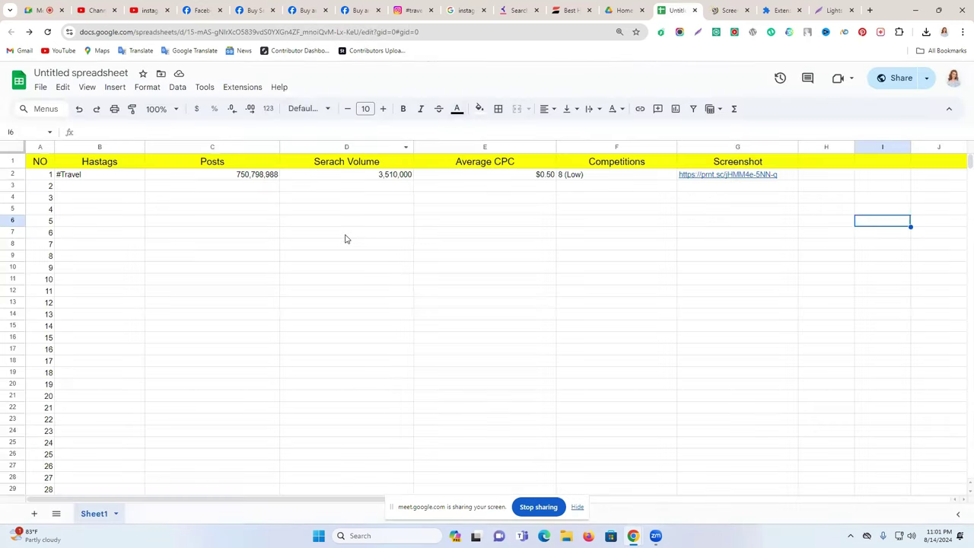
pyautogui.click(631, 10)
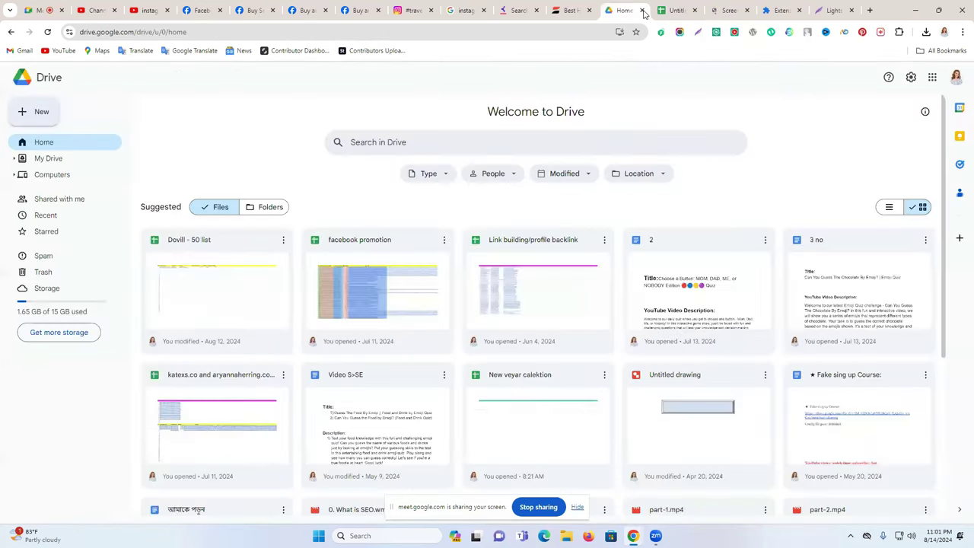
# - Close Drive, go back twice to Keyword Tool's blank hashtag search, and enter 'has' in the address bar
pyautogui.click(644, 14)
pyautogui.click(640, 10)
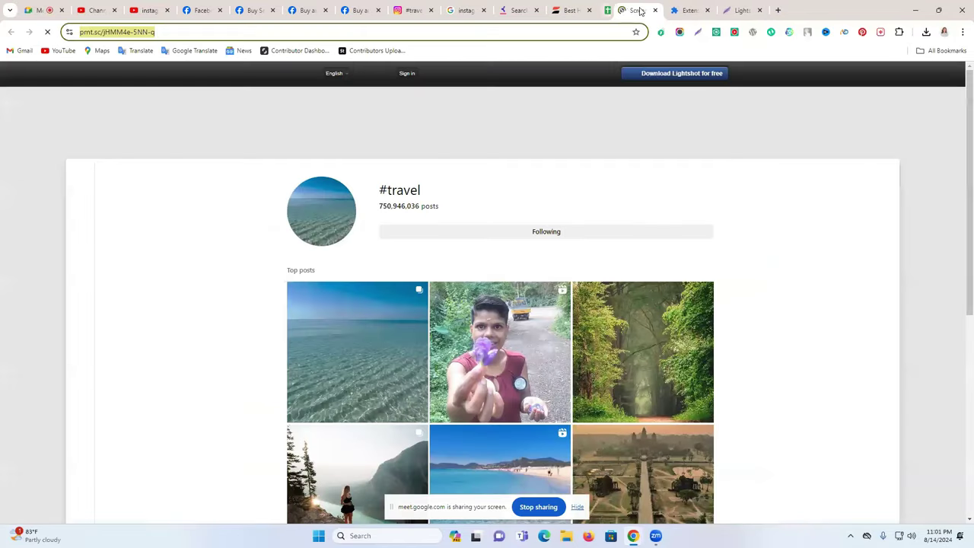
pyautogui.click(518, 10)
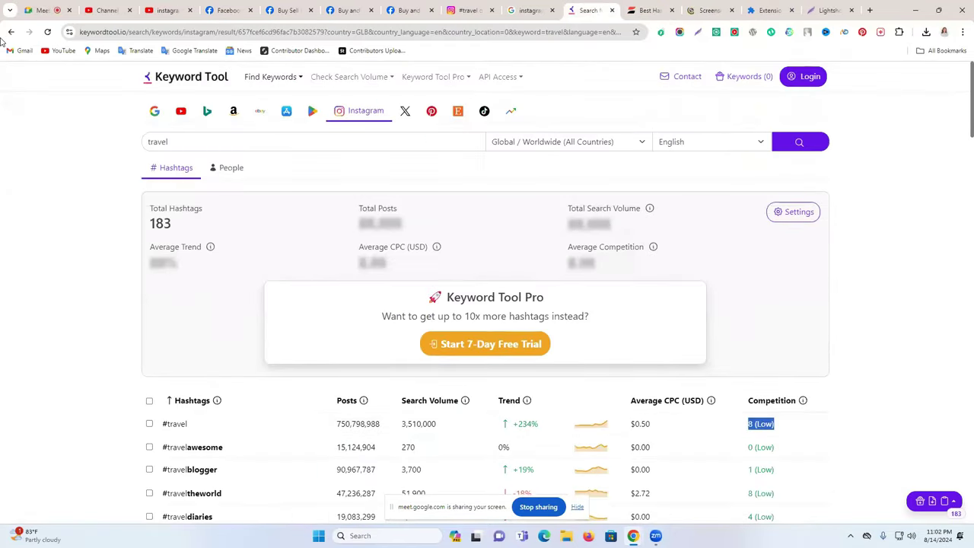
pyautogui.click(11, 32)
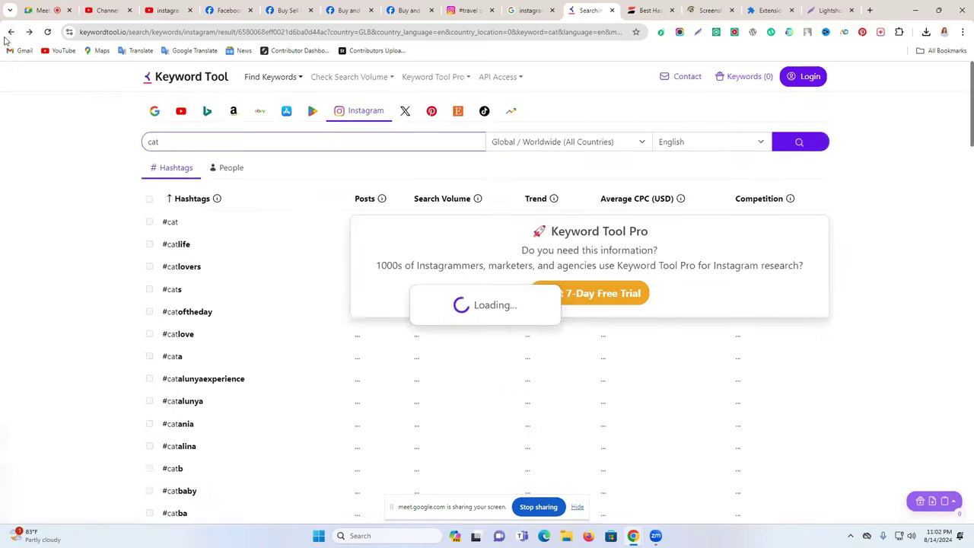
pyautogui.click(11, 32)
pyautogui.click(201, 32)
pyautogui.write('has')
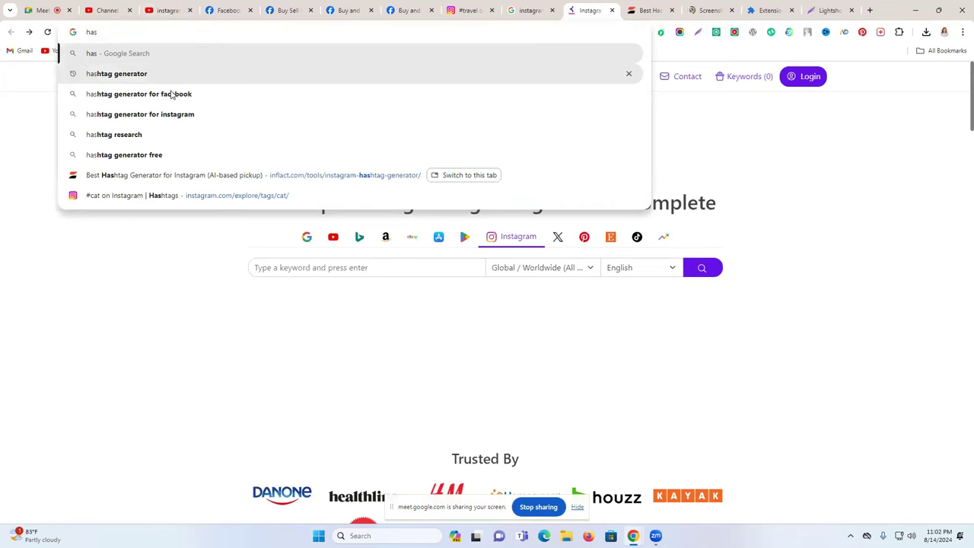
pyautogui.click(176, 133)
# - Open the Best Hashtags #research result from the search results in a new tab
pyautogui.scroll(-2, 206, 211)
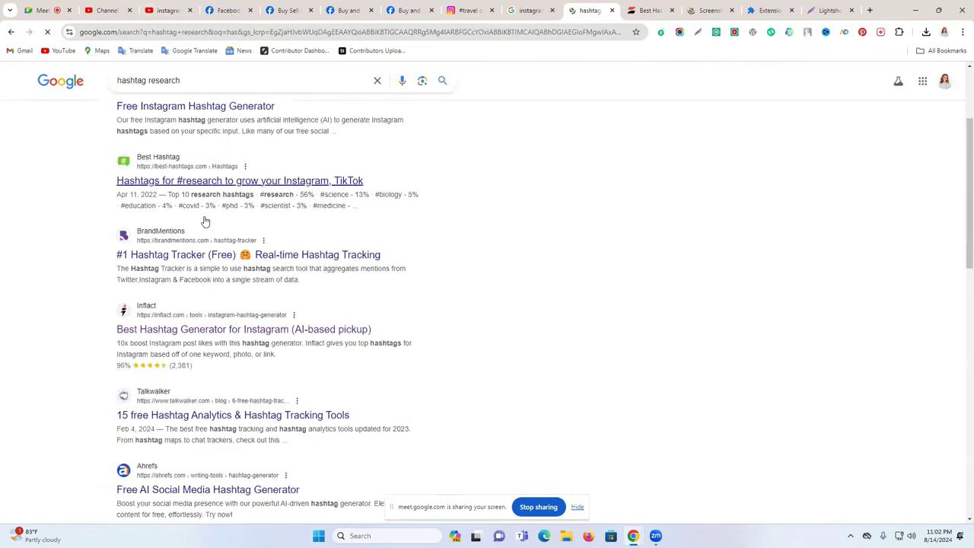
pyautogui.scroll(1, 255, 234)
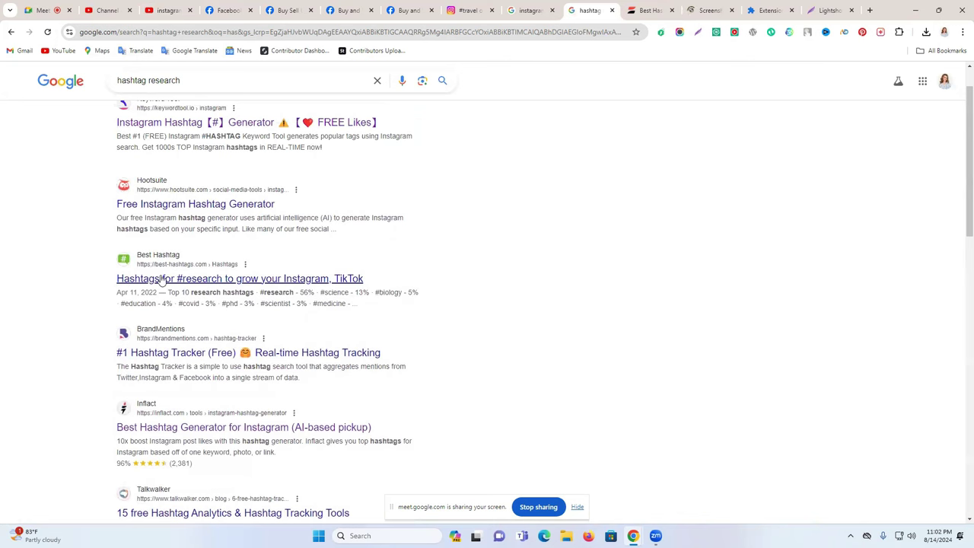
pyautogui.rightClick(200, 280)
pyautogui.click(201, 288)
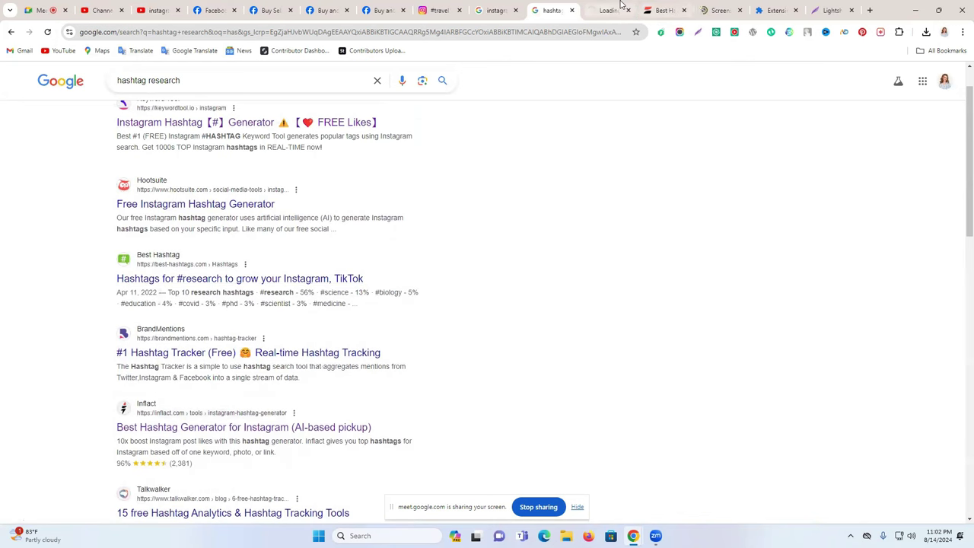
pyautogui.click(667, 14)
# - Reopen the accidentally closed Best Hashtags page and select its first list of research hashtags
pyautogui.click(685, 15)
pyautogui.click(685, 15)
pyautogui.click(685, 15)
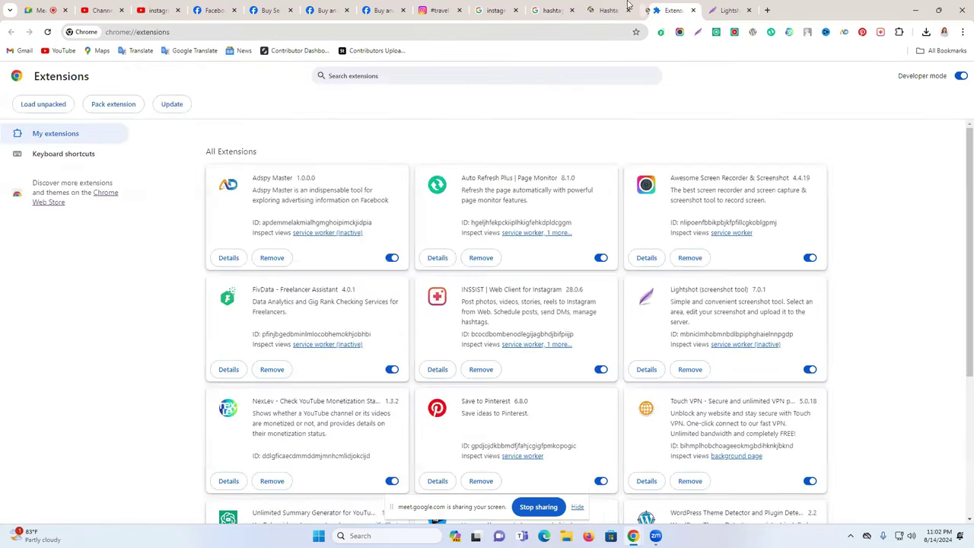
pyautogui.hotkey('ctrl', 'shift', 't')
pyautogui.scroll(-4, 263, 219)
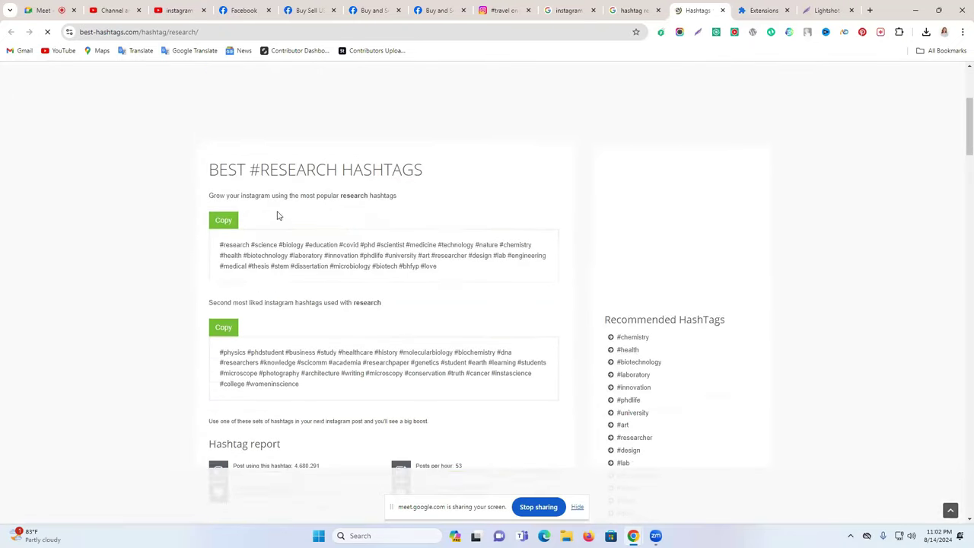
pyautogui.tripleClick(269, 245)
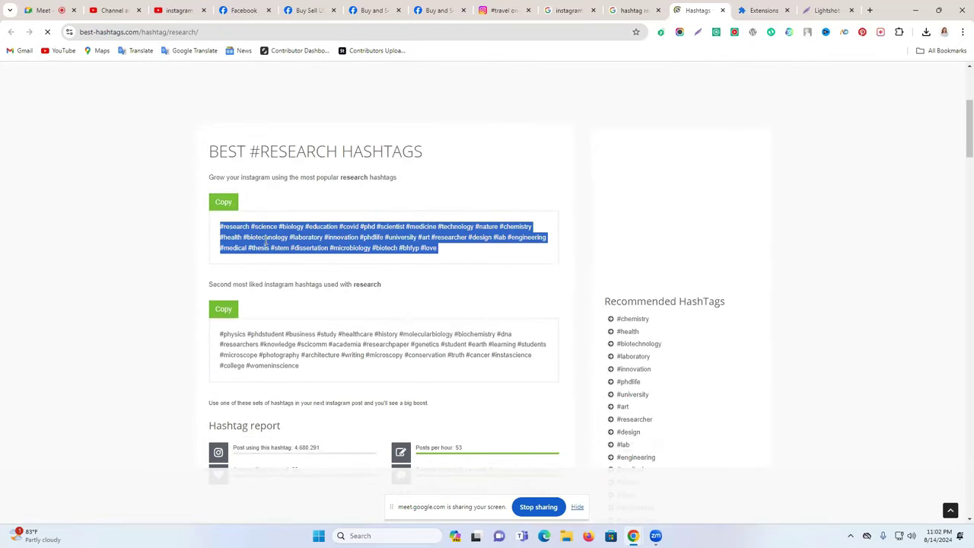
# - Scroll through the #research hashtag lists, then return to the hashtag research search results
pyautogui.scroll(-4, 265, 242)
pyautogui.scroll(4, 265, 244)
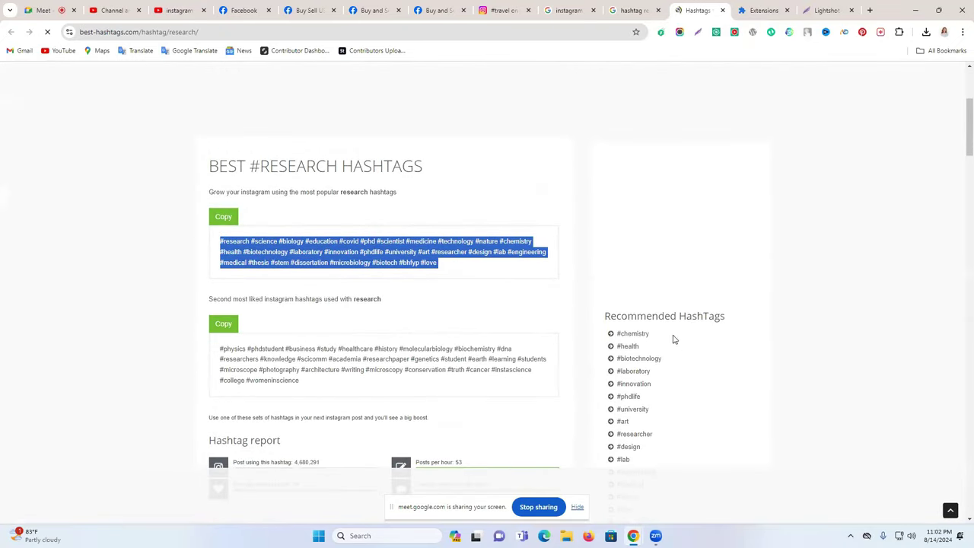
pyautogui.scroll(-1, 663, 277)
pyautogui.scroll(-4, 609, 350)
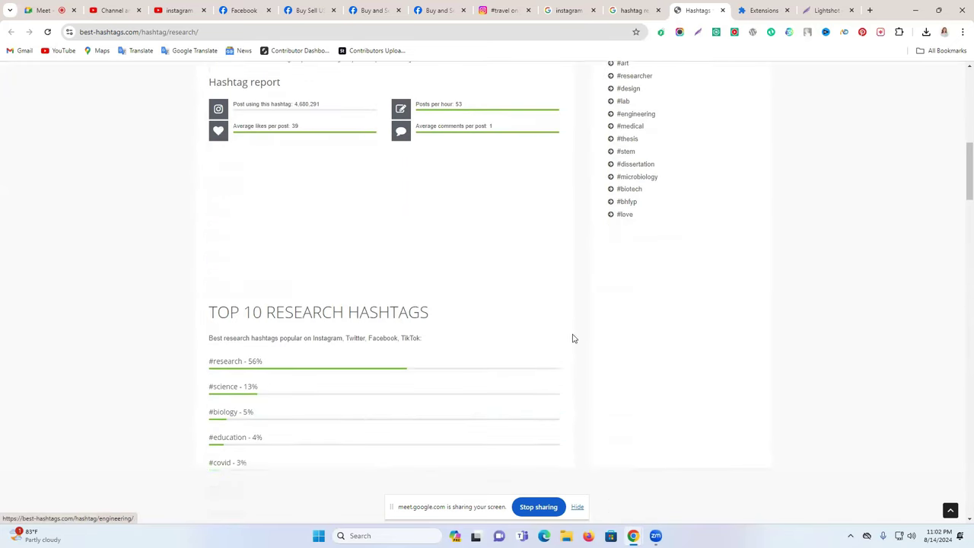
pyautogui.scroll(-1, 574, 339)
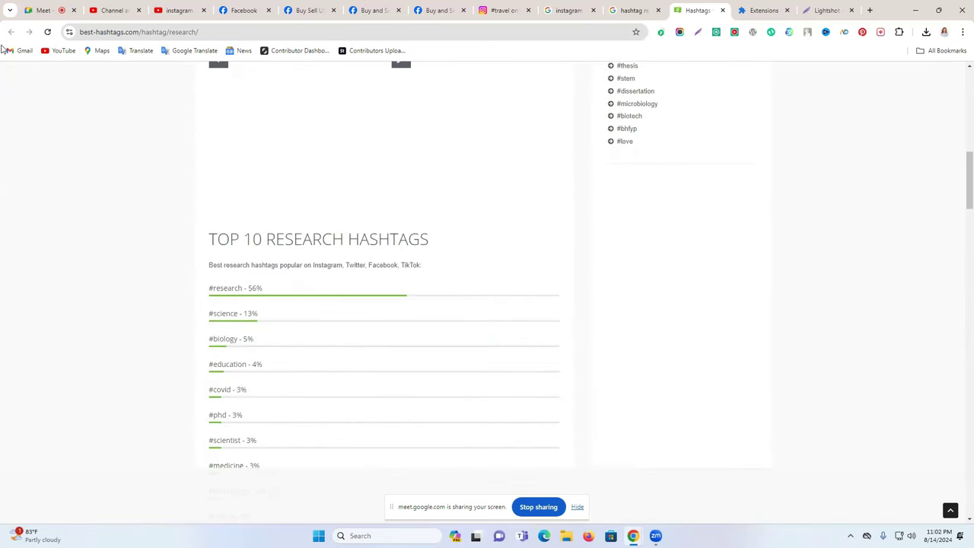
pyautogui.click(630, 10)
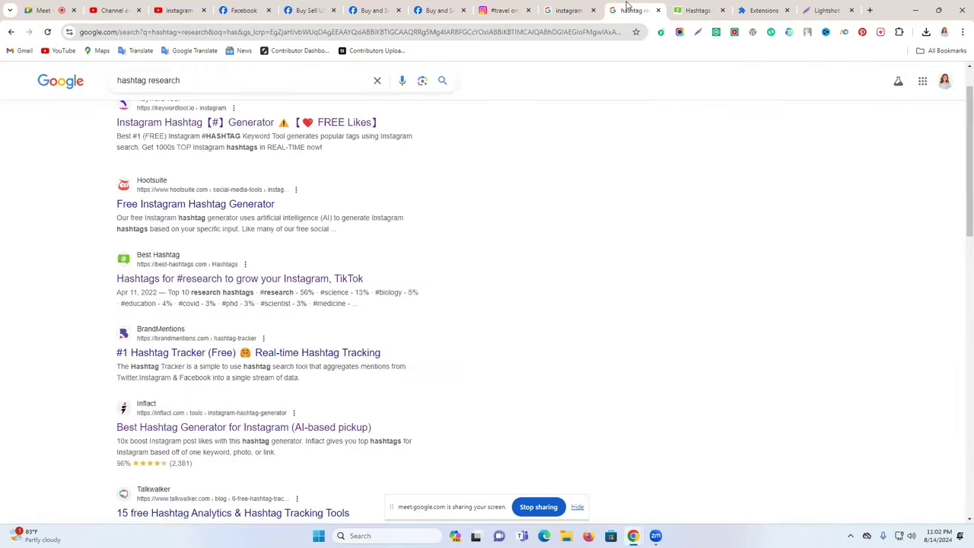
pyautogui.click(870, 10)
# - Open chat.openai.com in a new tab and close the Lightshot page
pyautogui.click(444, 31)
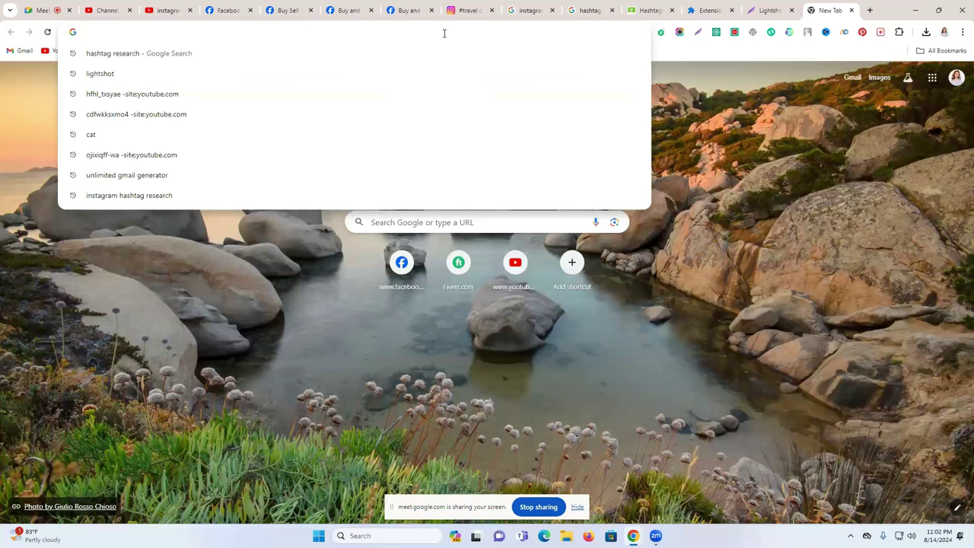
pyautogui.write('c')
pyautogui.click(156, 79)
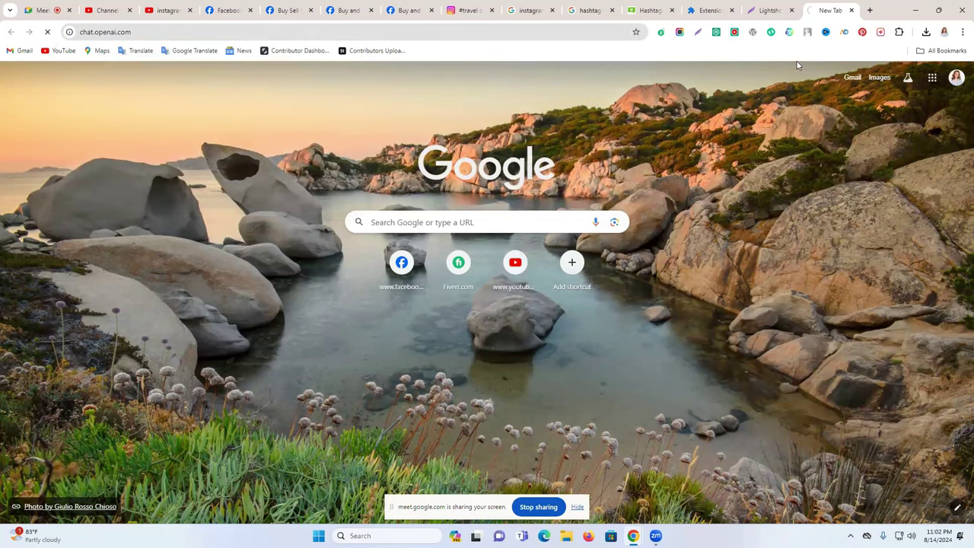
pyautogui.click(797, 11)
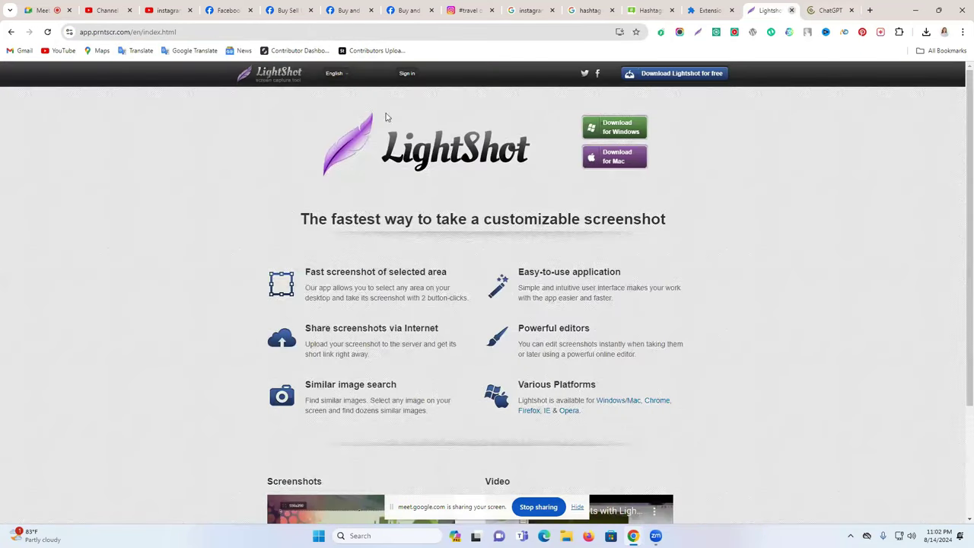
pyautogui.hotkey('ctrl', 'w')
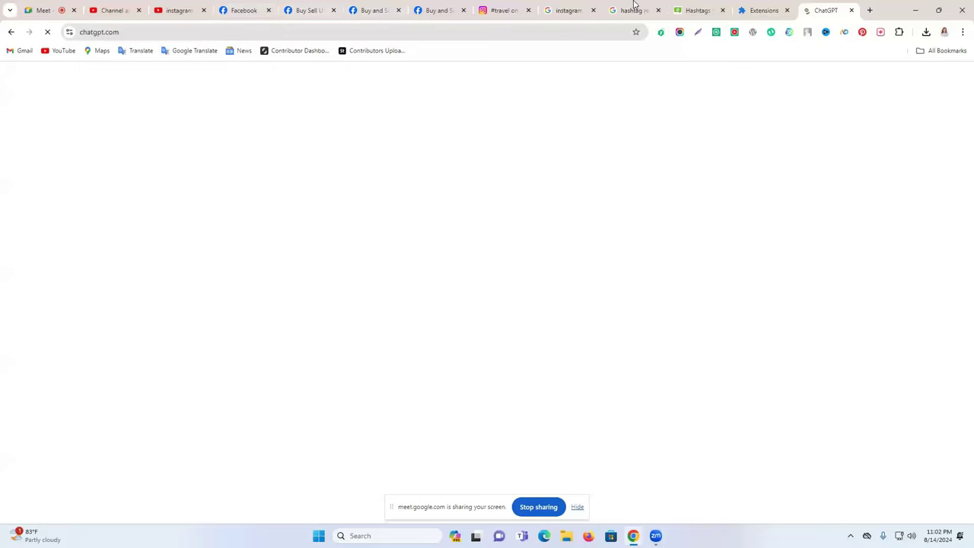
# - Open Google Translate (Bengali to English) in another tab, clear the old text and start voice input
pyautogui.click(870, 10)
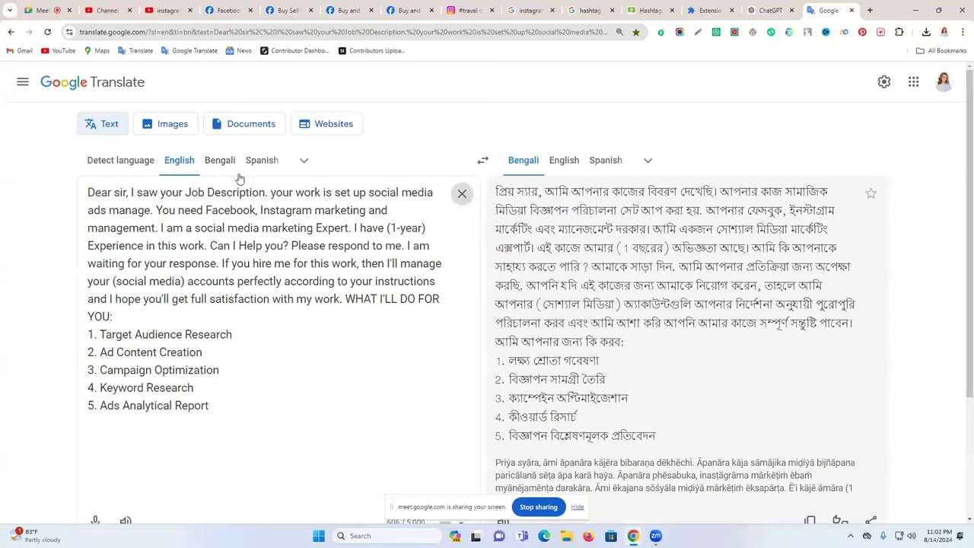
pyautogui.hotkey('ctrl', 'a')
pyautogui.press('BackSpace')
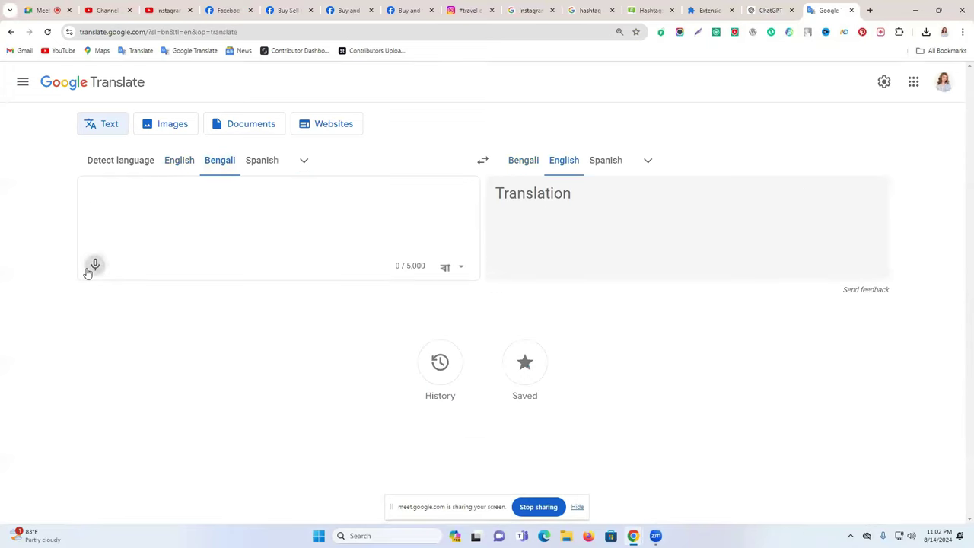
pyautogui.click(95, 265)
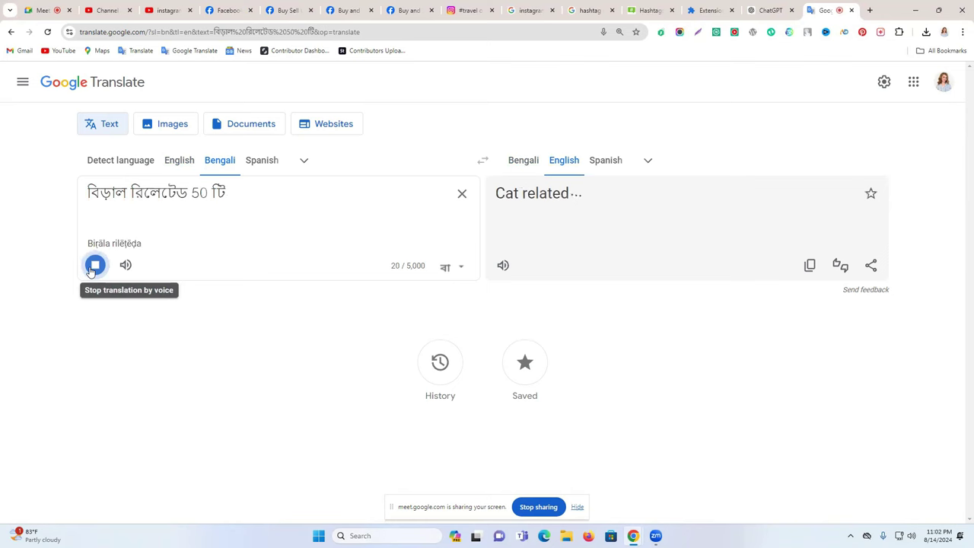
# - Turn the spoken Bengali into 'Find 50 cat related hashtags for instagram', copy it, paste it as source and select it
pyautogui.click(92, 268)
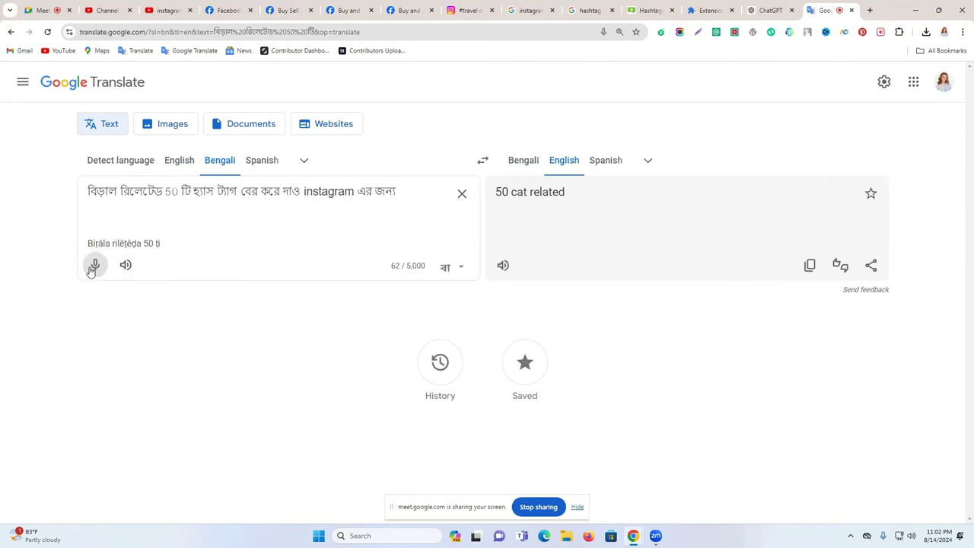
pyautogui.click(809, 266)
pyautogui.click(461, 195)
pyautogui.hotkey('ctrl', 'v')
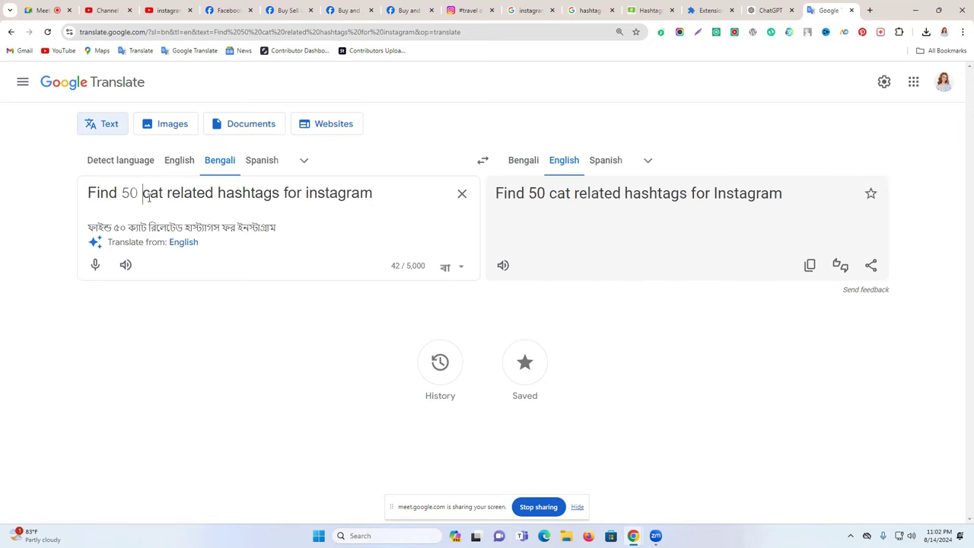
pyautogui.tripleClick(267, 195)
# - Paste and send 'Find 50 cat related hashtags for instagram' in ChatGPT, then dismiss the Explore GPTs popup
pyautogui.hotkey('ctrl', 'shift', 'Tab')
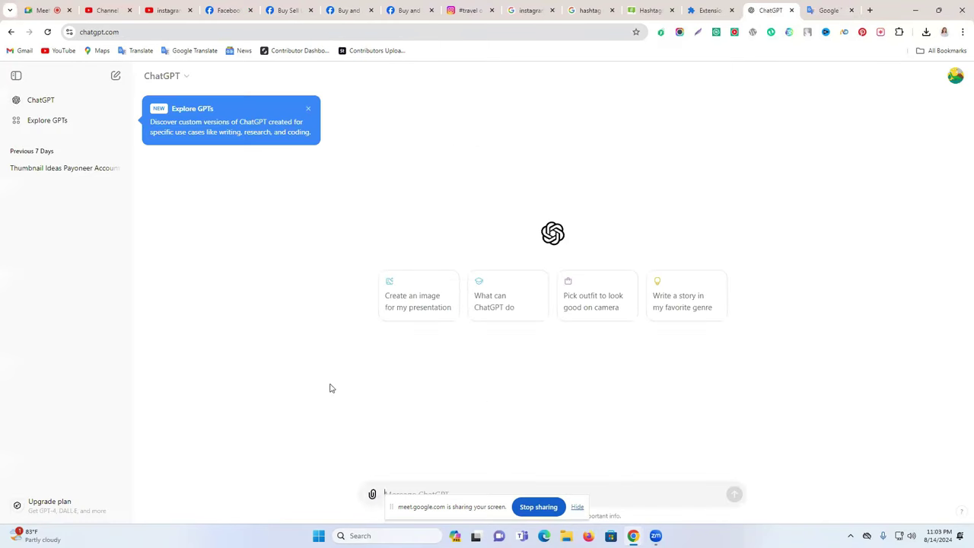
pyautogui.hotkey('ctrl', 'v')
pyautogui.hotkey('shift', 'Return')
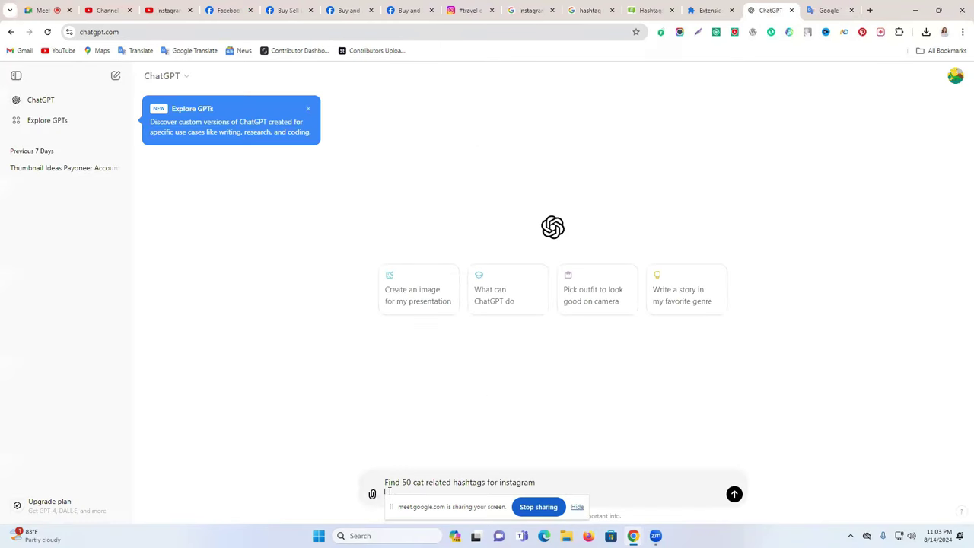
pyautogui.press('Return')
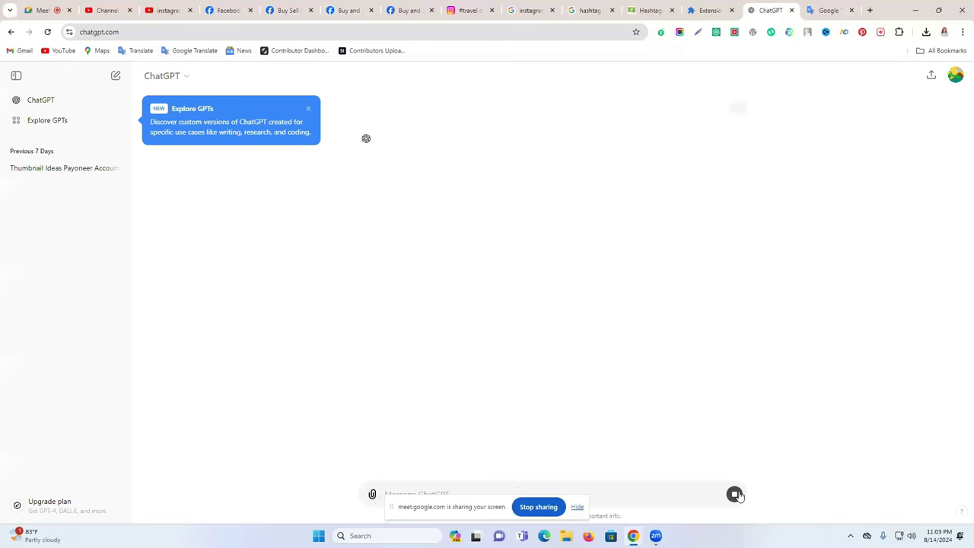
pyautogui.click(308, 108)
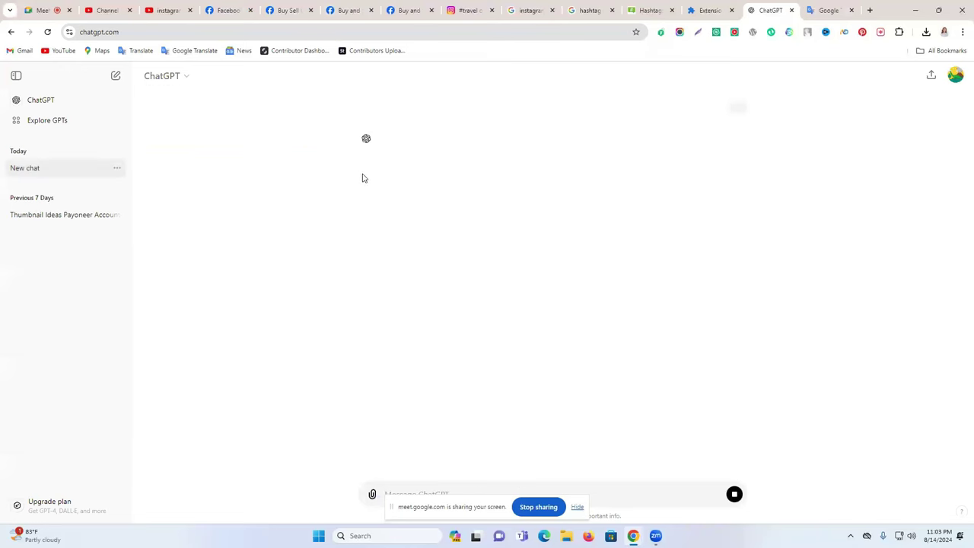
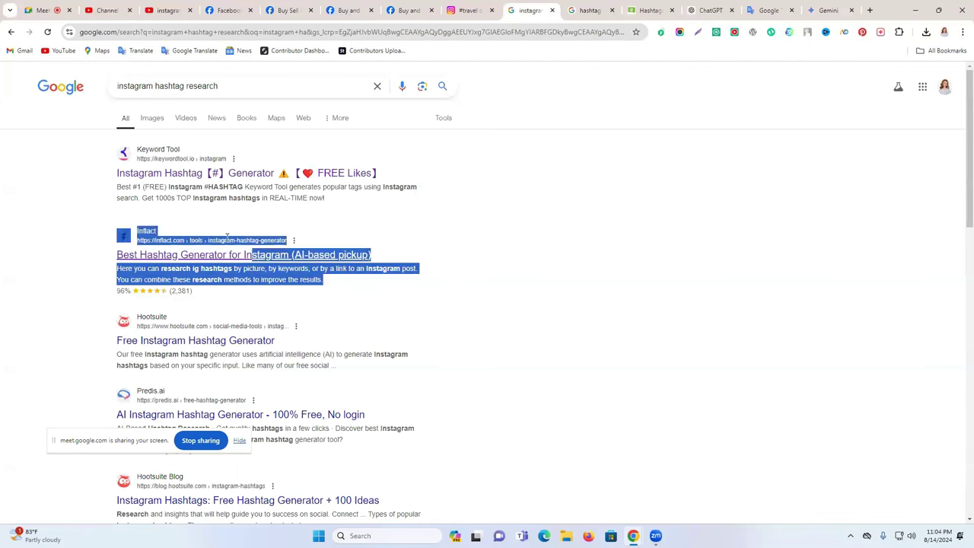
# - Browse page 2 of the hashtag research search results
pyautogui.click(762, 231)
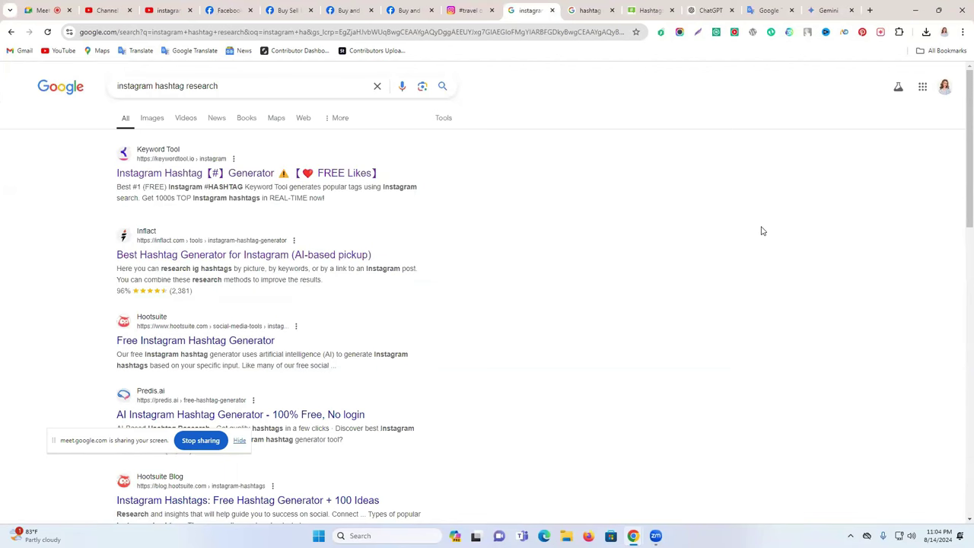
pyautogui.scroll(-10, 502, 286)
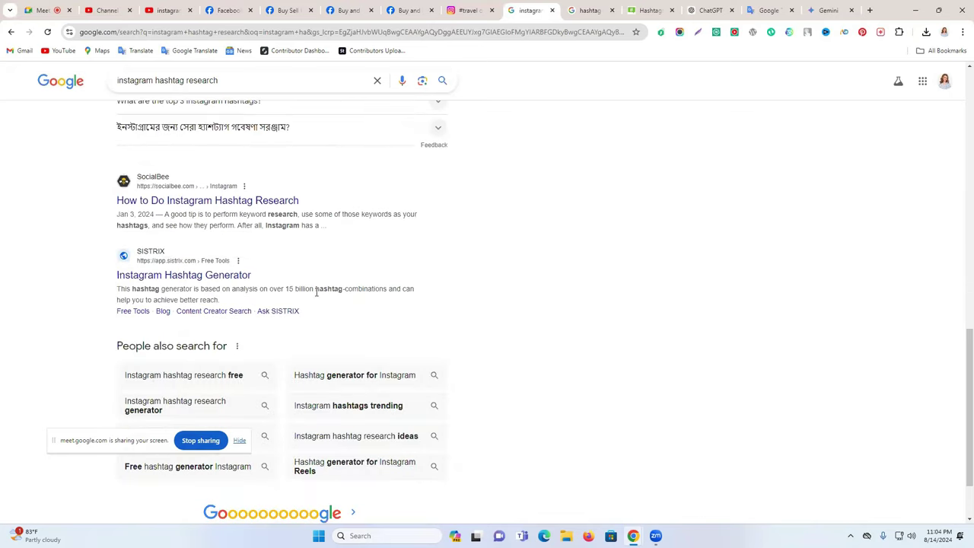
pyautogui.scroll(-2, 320, 292)
pyautogui.click(233, 446)
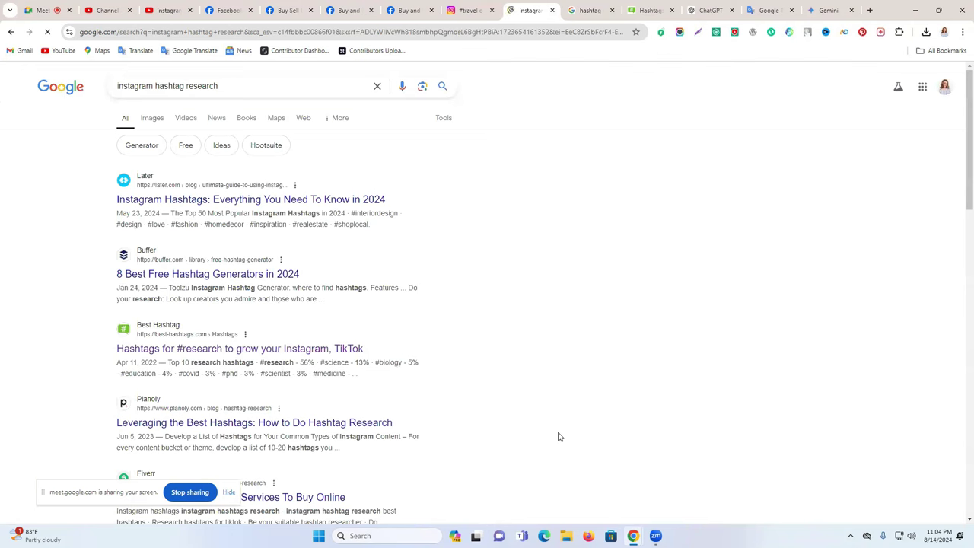
pyautogui.scroll(-6, 560, 436)
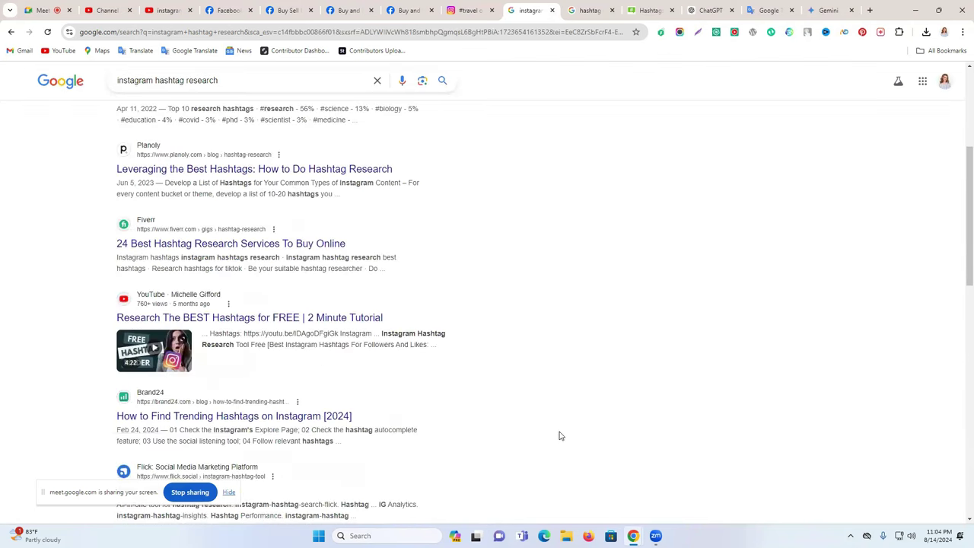
pyautogui.scroll(4, 560, 435)
pyautogui.scroll(2, 559, 436)
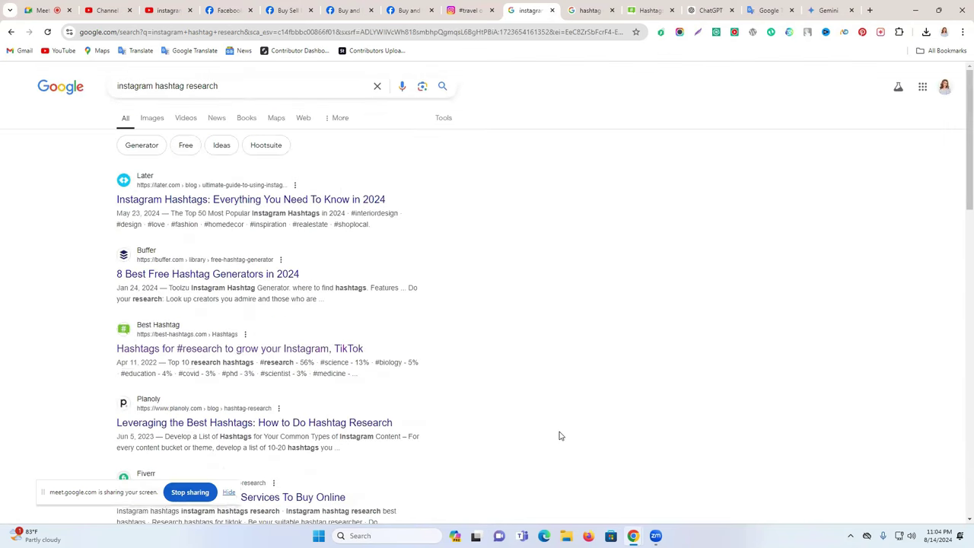
# - Check the ChatGPT, Instagram and Gemini cat hashtag tabs, then return to the 'hashtag research' results
pyautogui.click(652, 7)
pyautogui.hotkey('ctrl', 'Tab')
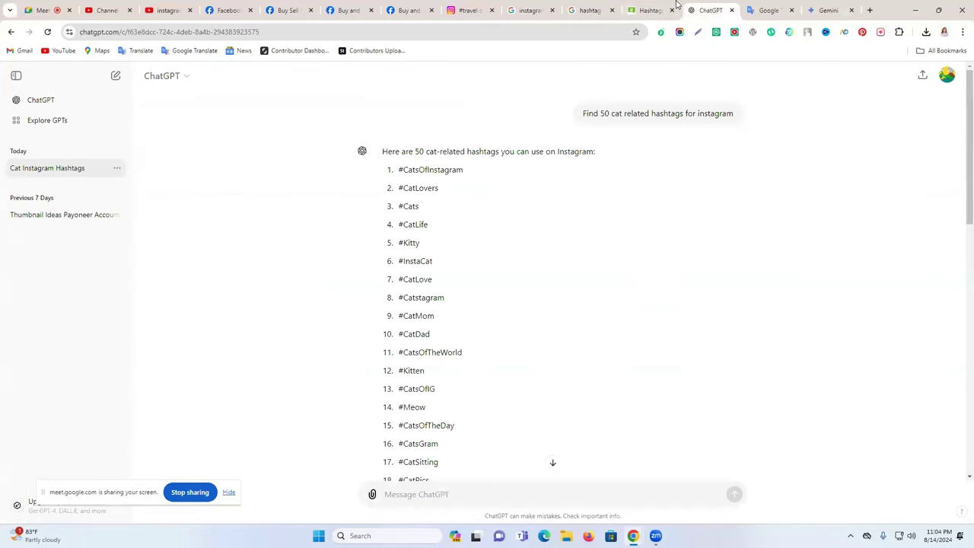
pyautogui.click(588, 10)
pyautogui.click(533, 9)
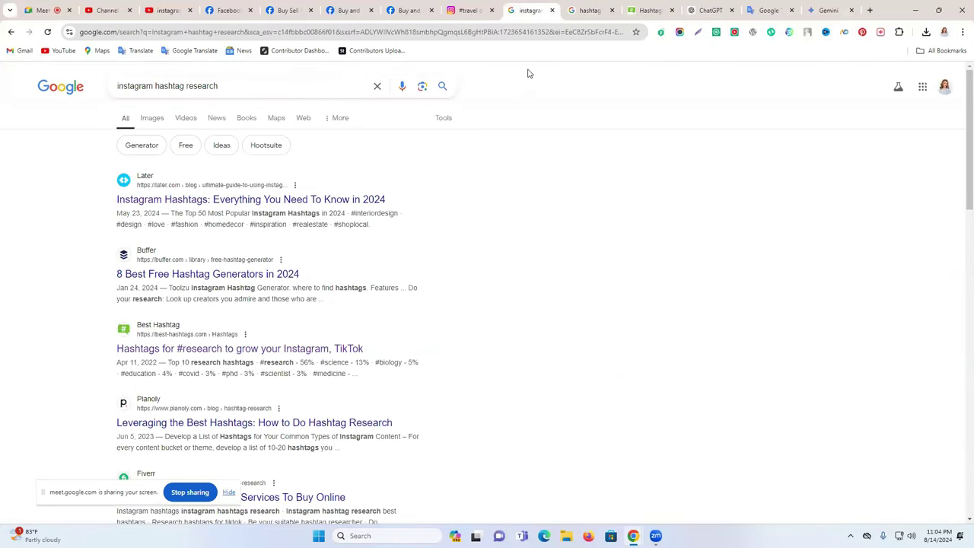
pyautogui.click(468, 10)
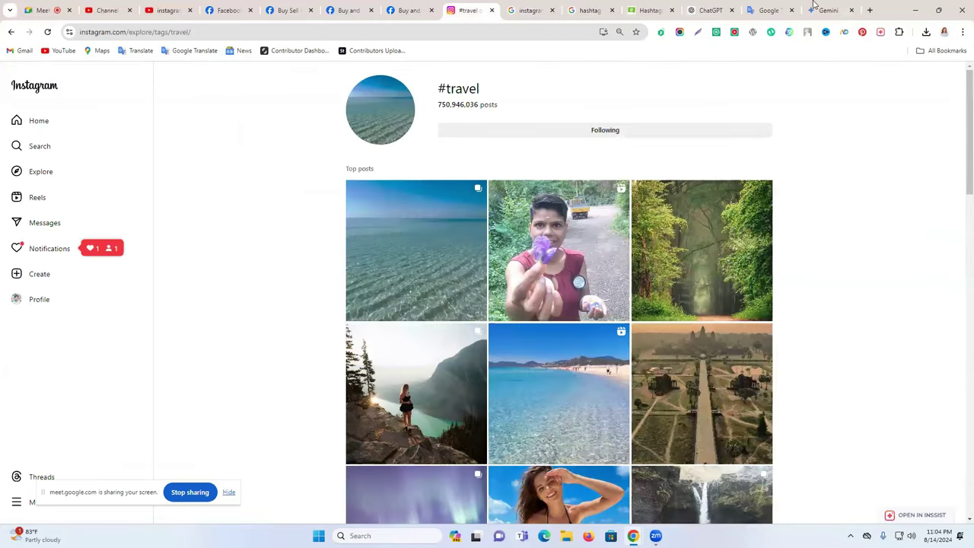
pyautogui.click(814, 7)
pyautogui.doubleClick(394, 204)
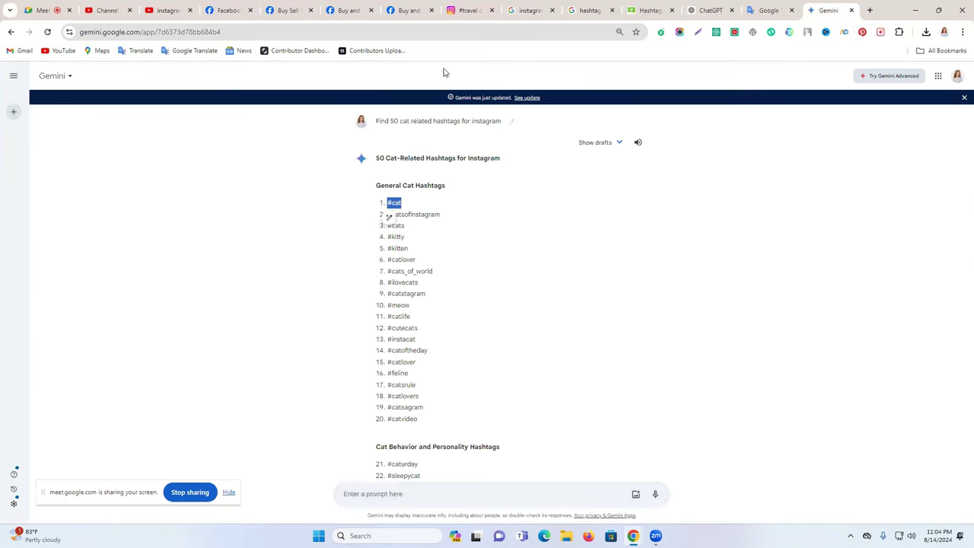
pyautogui.click(583, 10)
pyautogui.scroll(1, 166, 217)
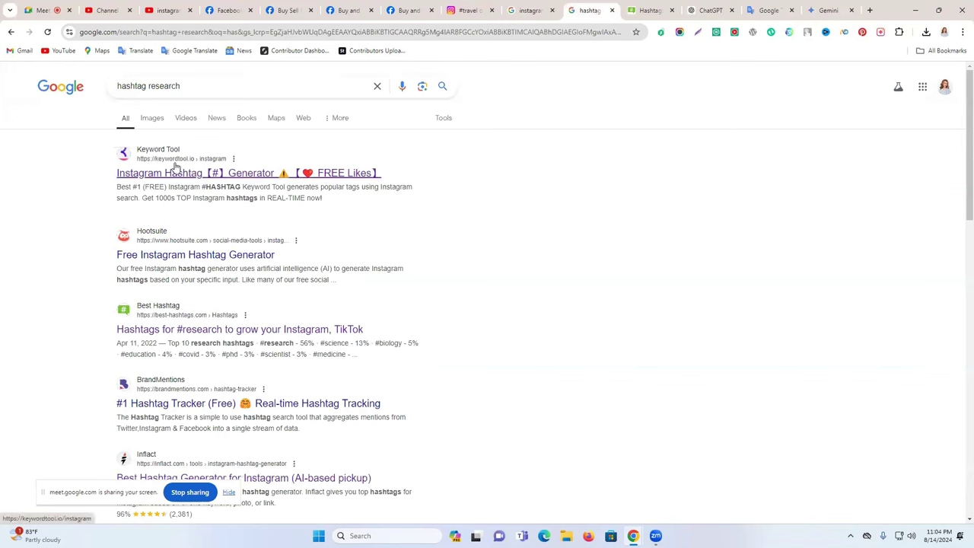
# - Search Keyword Tool's Instagram hashtag generator for #cat
pyautogui.click(215, 174)
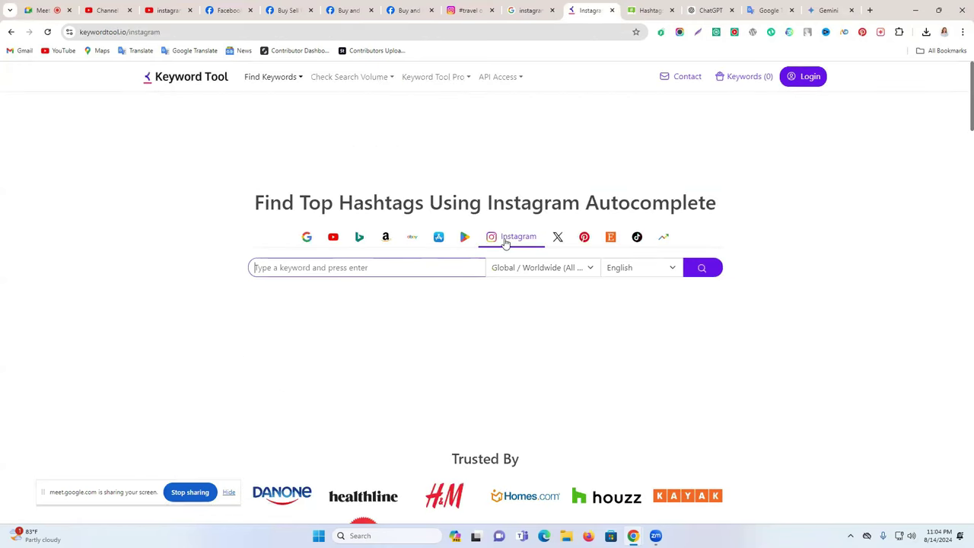
pyautogui.write('#cat')
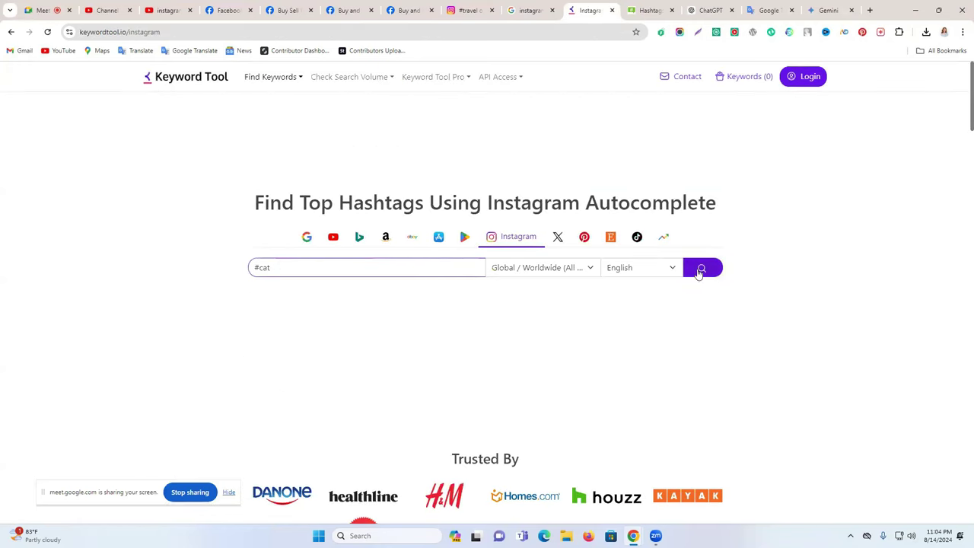
pyautogui.click(699, 268)
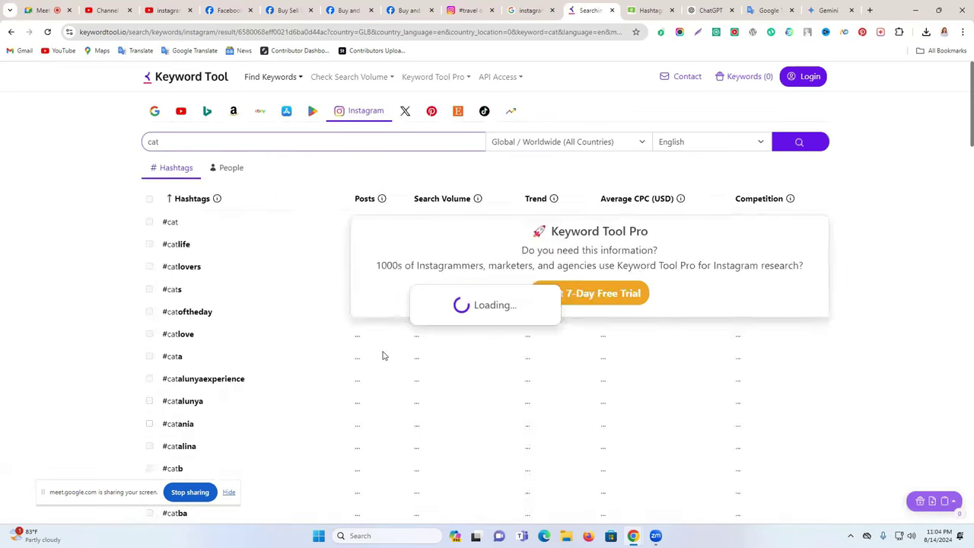
# - Review the #cat row with 298,026,419 posts, then go back to the empty search page
pyautogui.scroll(-1, 161, 304)
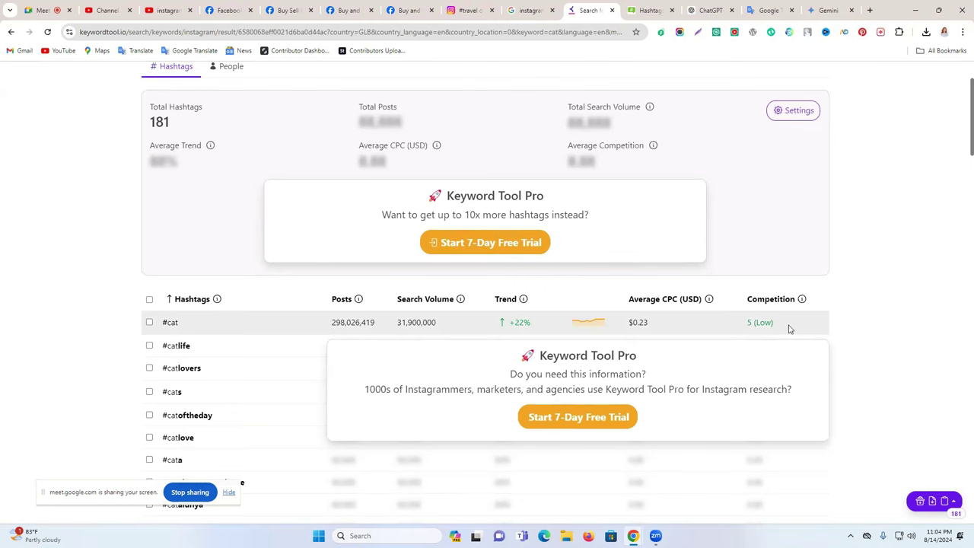
pyautogui.moveTo(789, 329); pyautogui.dragTo(122, 325)
pyautogui.click(105, 311)
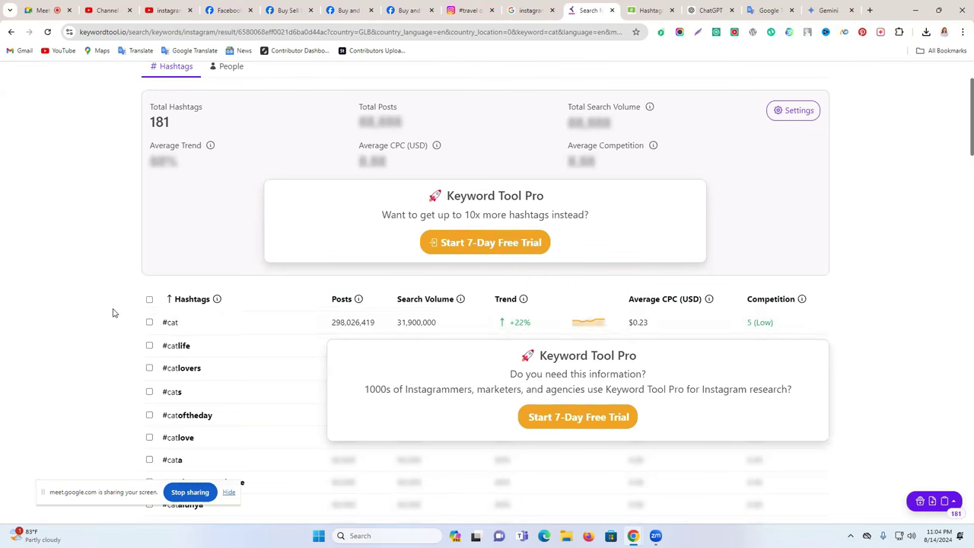
pyautogui.scroll(-2, 113, 313)
pyautogui.scroll(1, 113, 312)
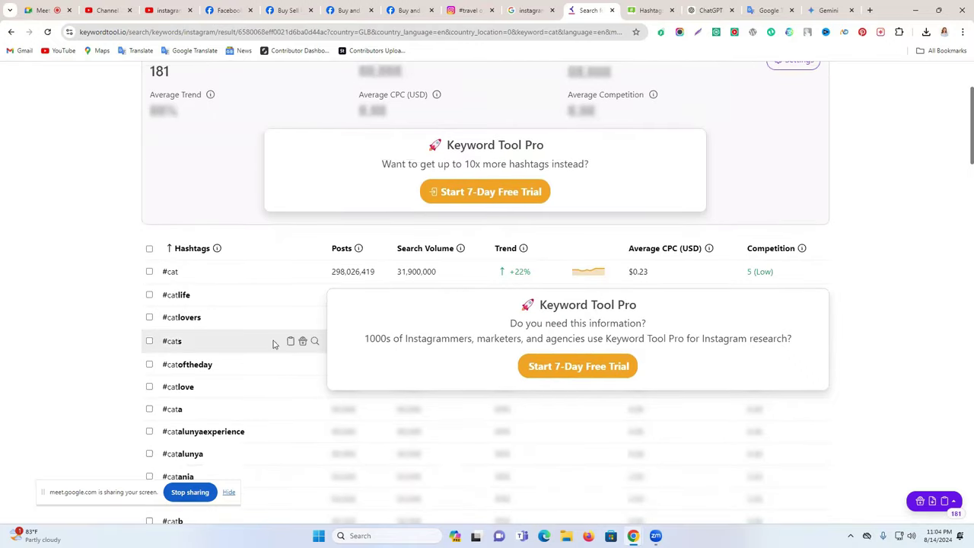
pyautogui.scroll(-1, 289, 350)
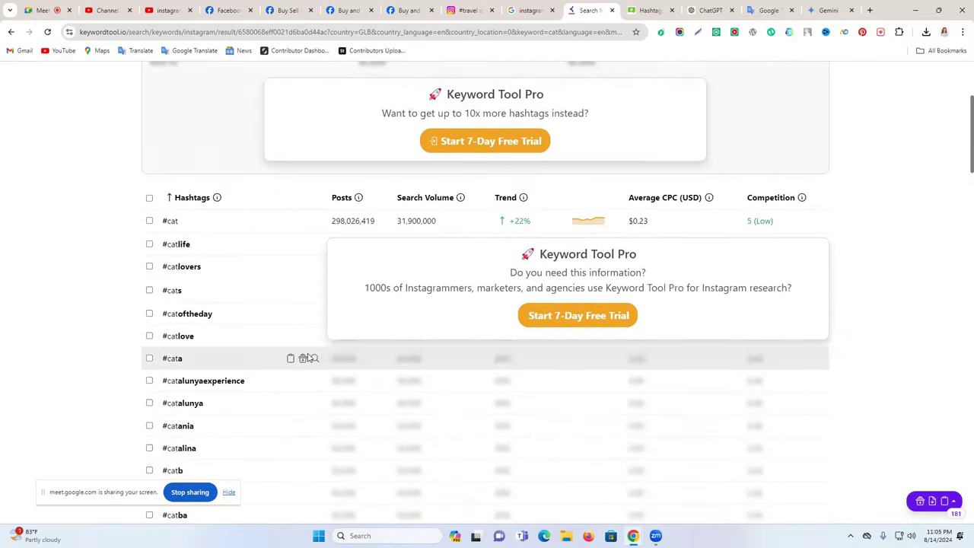
pyautogui.scroll(3, 308, 358)
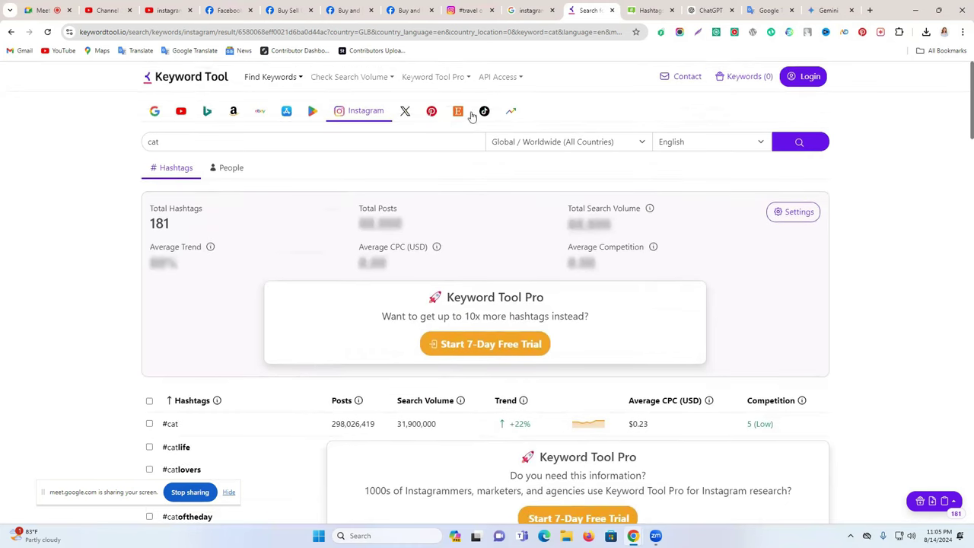
pyautogui.click(10, 32)
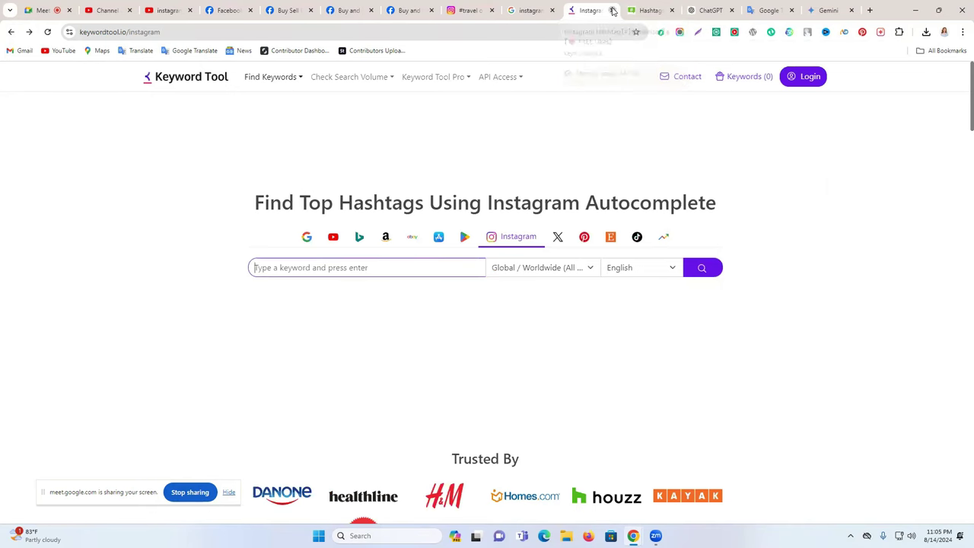
# - Close the Keyword Tool, hashtag, ChatGPT, Translate, Gemini and Google tabs, then view YouTube Studio channel analytics
pyautogui.click(613, 11)
pyautogui.click(612, 11)
pyautogui.click(612, 11)
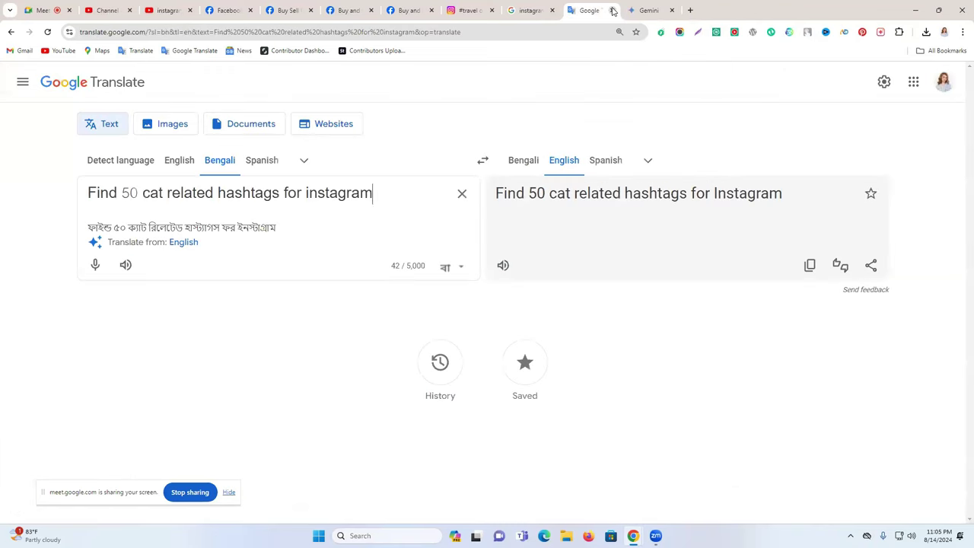
pyautogui.click(612, 10)
pyautogui.click(613, 10)
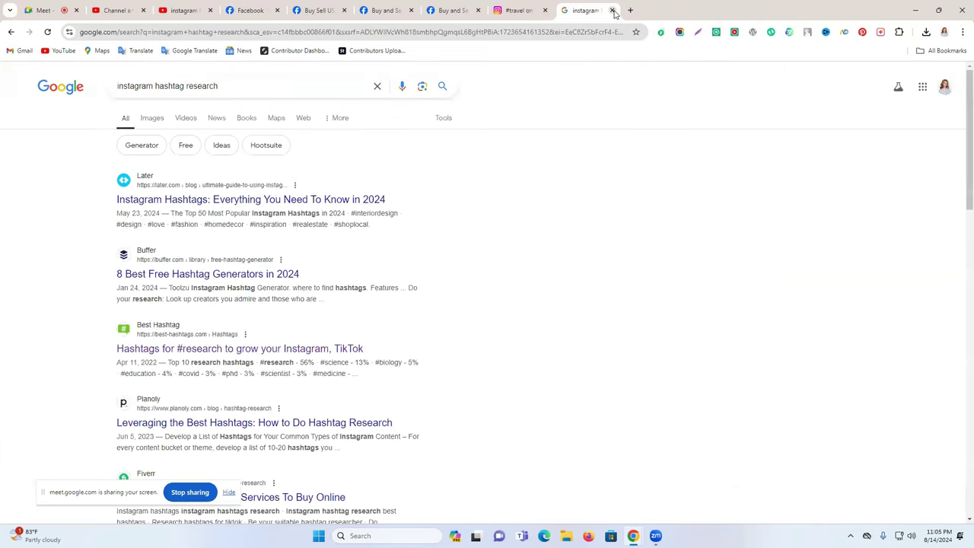
pyautogui.click(613, 10)
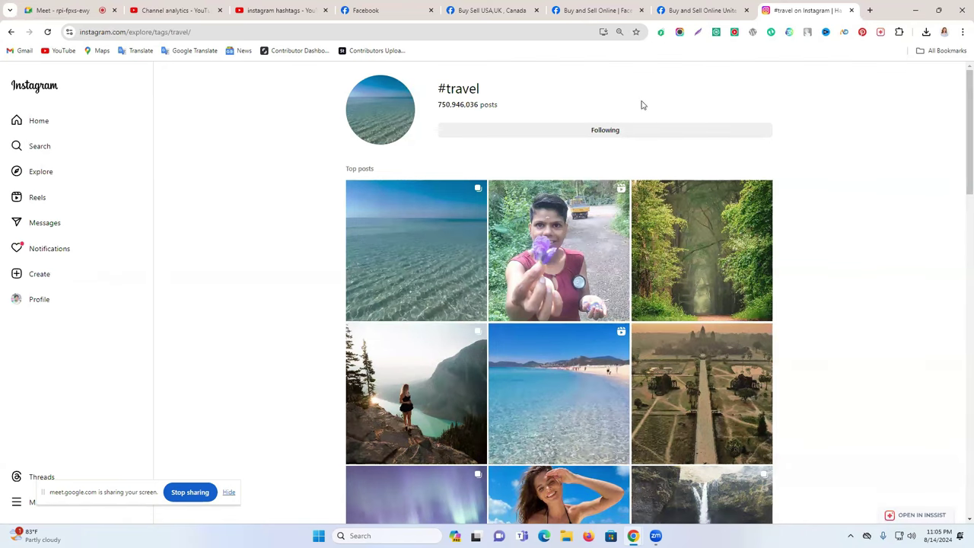
pyautogui.click(239, 6)
pyautogui.click(195, 11)
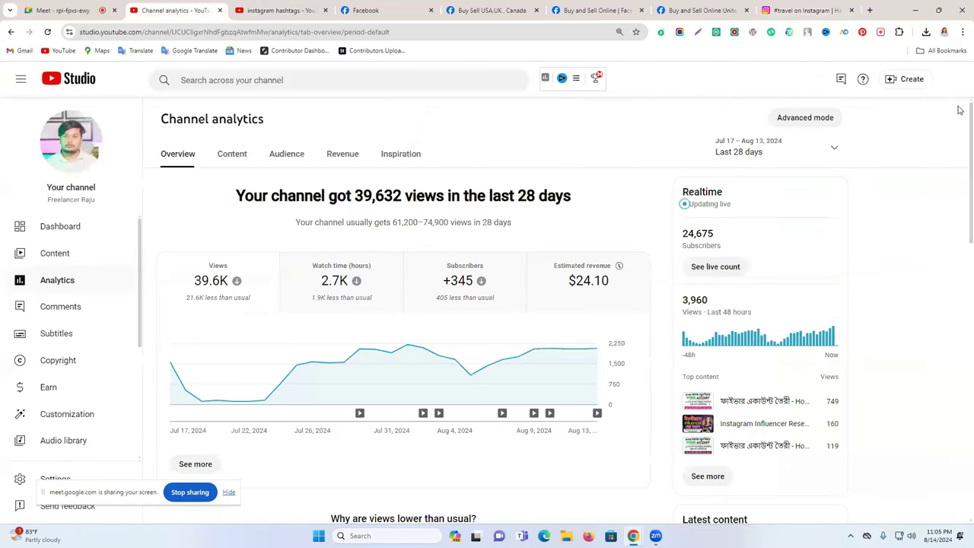
pyautogui.click(950, 81)
pyautogui.click(851, 147)
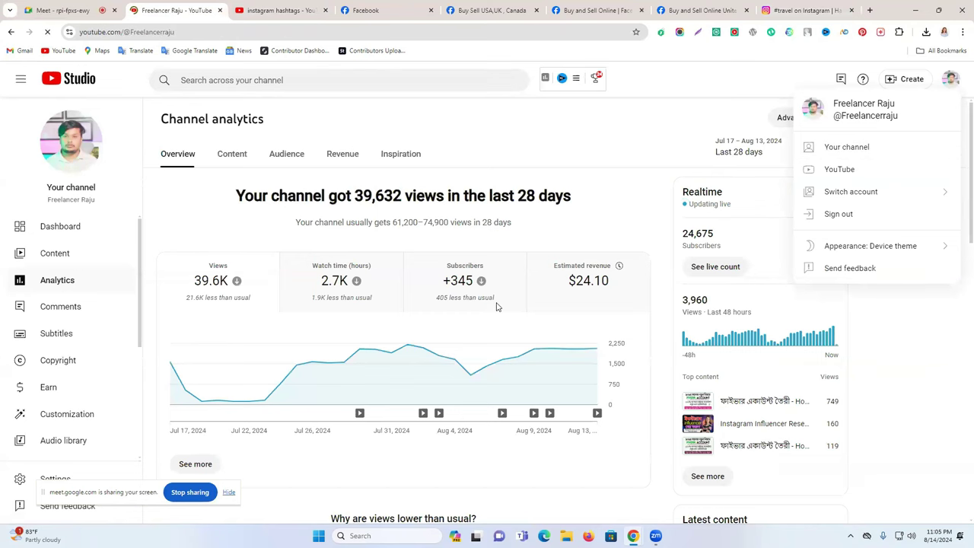
pyautogui.click(266, 314)
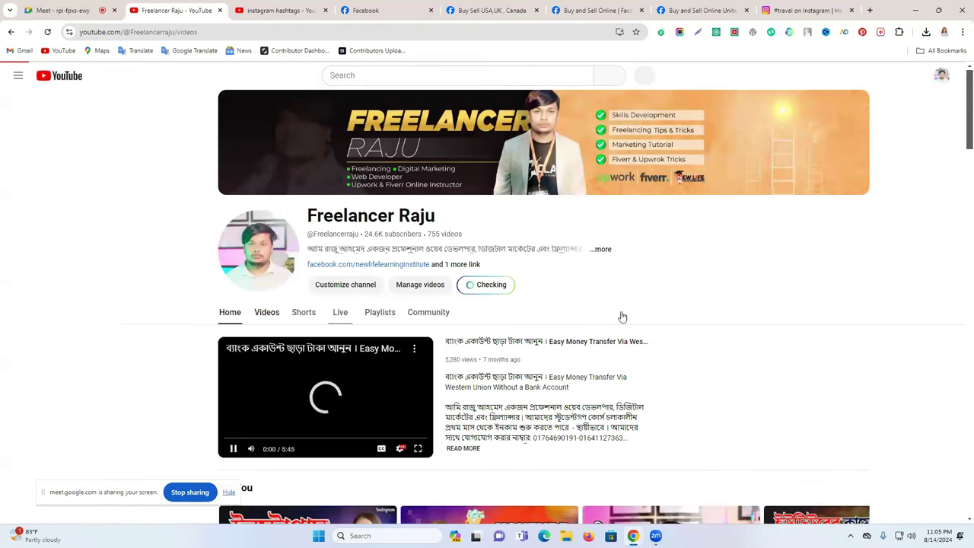
pyautogui.scroll(-3, 879, 317)
pyautogui.scroll(-1, 959, 317)
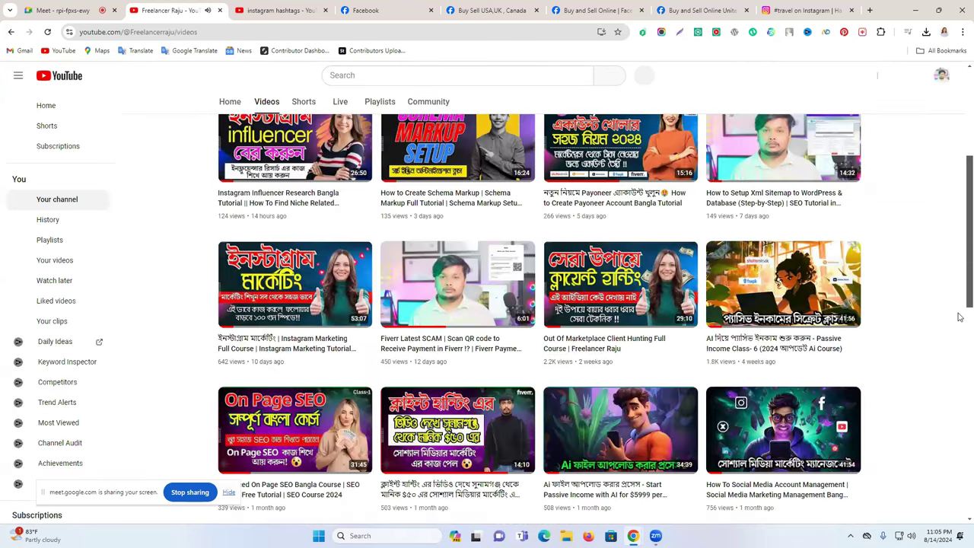
pyautogui.scroll(-5, 736, 345)
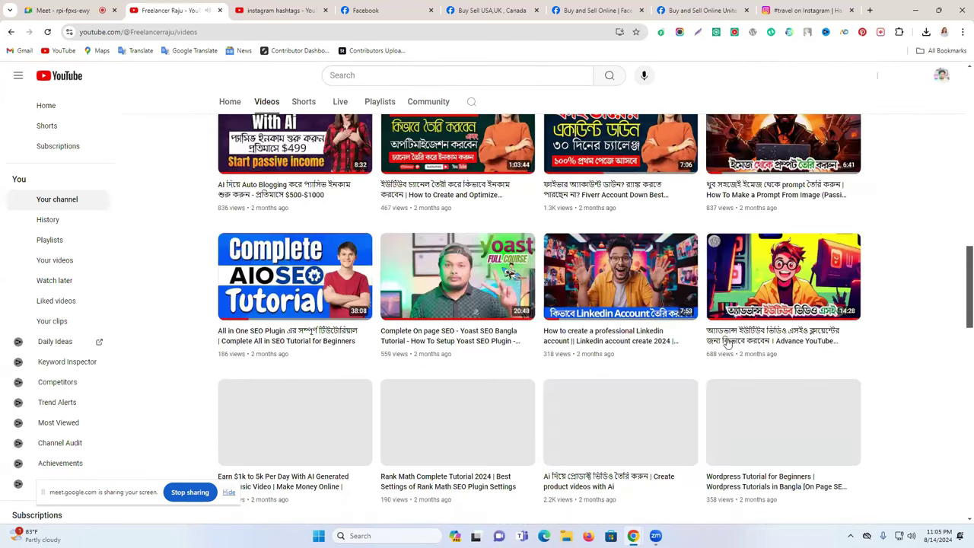
pyautogui.scroll(-8, 742, 355)
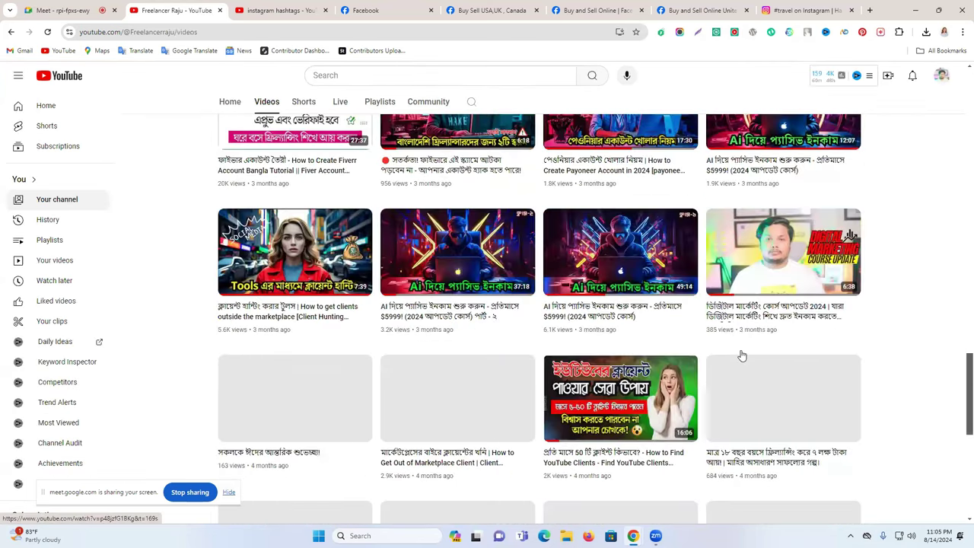
pyautogui.scroll(-5, 742, 355)
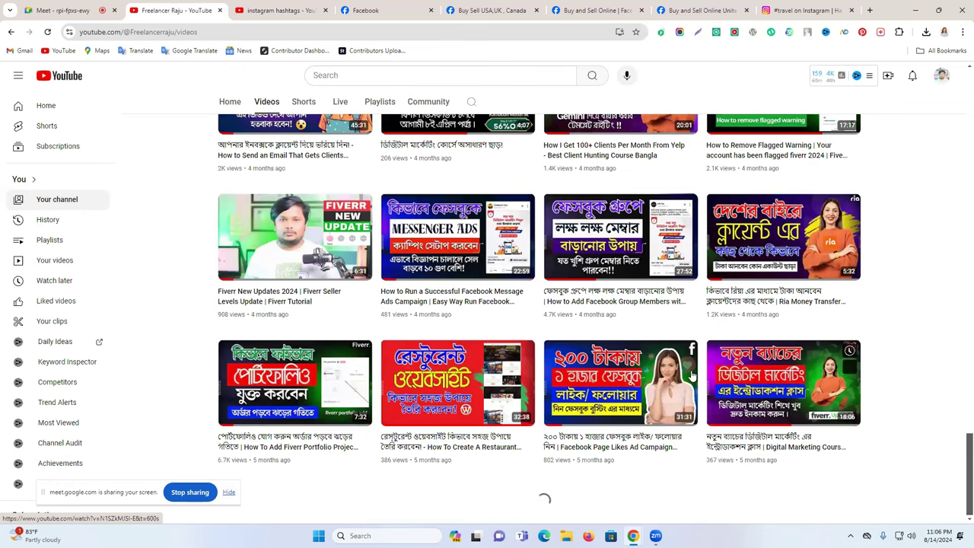
pyautogui.scroll(-5, 692, 376)
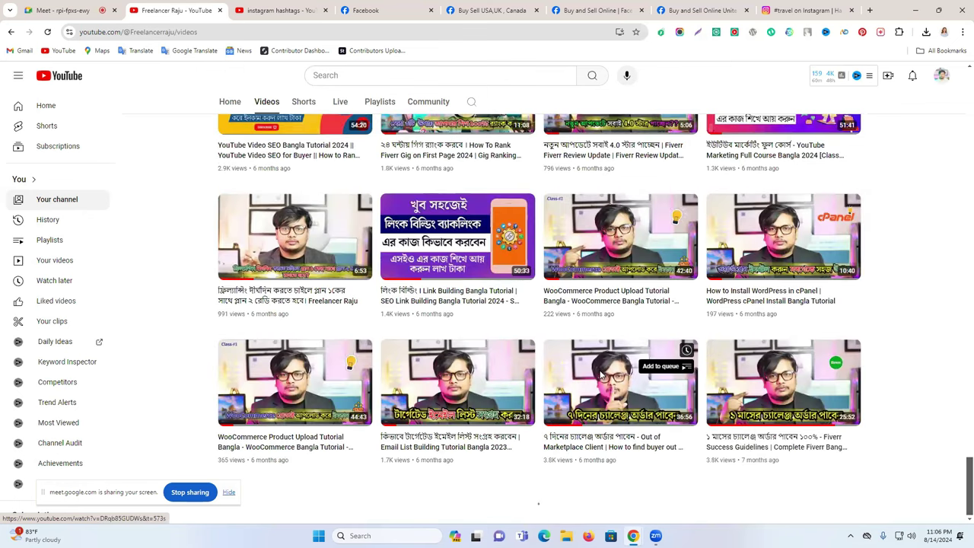
pyautogui.scroll(-7, 601, 375)
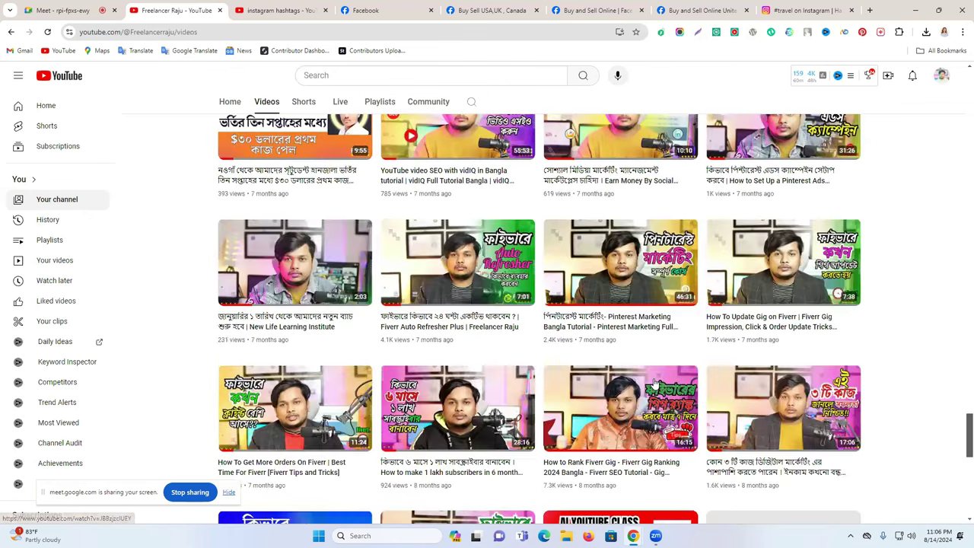
pyautogui.scroll(-5, 618, 369)
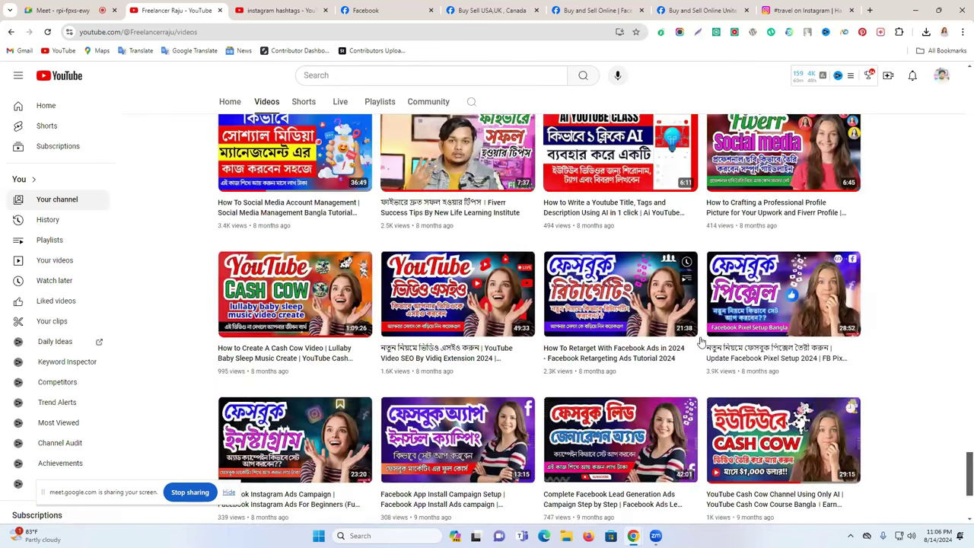
pyautogui.scroll(-3, 620, 335)
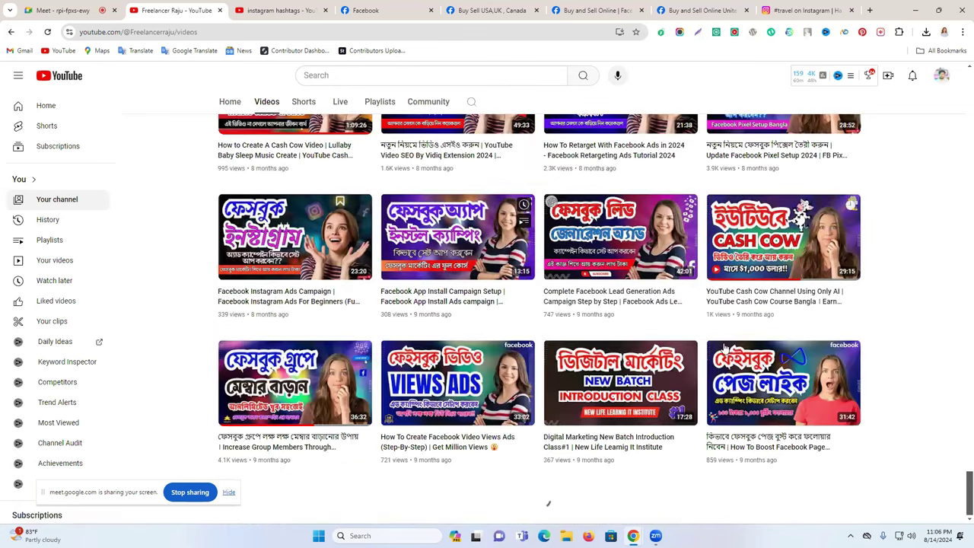
pyautogui.scroll(-5, 705, 341)
pyautogui.scroll(1, 709, 344)
pyautogui.scroll(8, 714, 346)
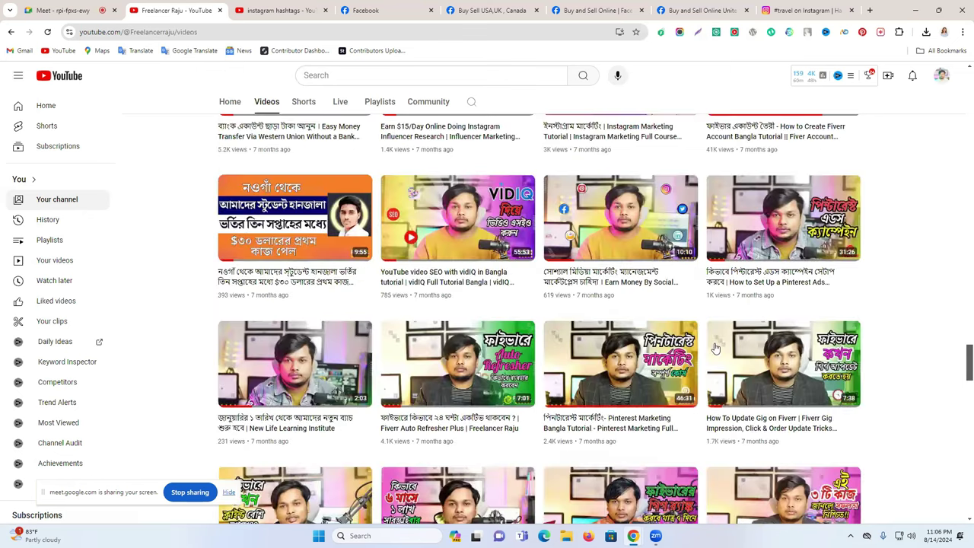
pyautogui.scroll(10, 716, 348)
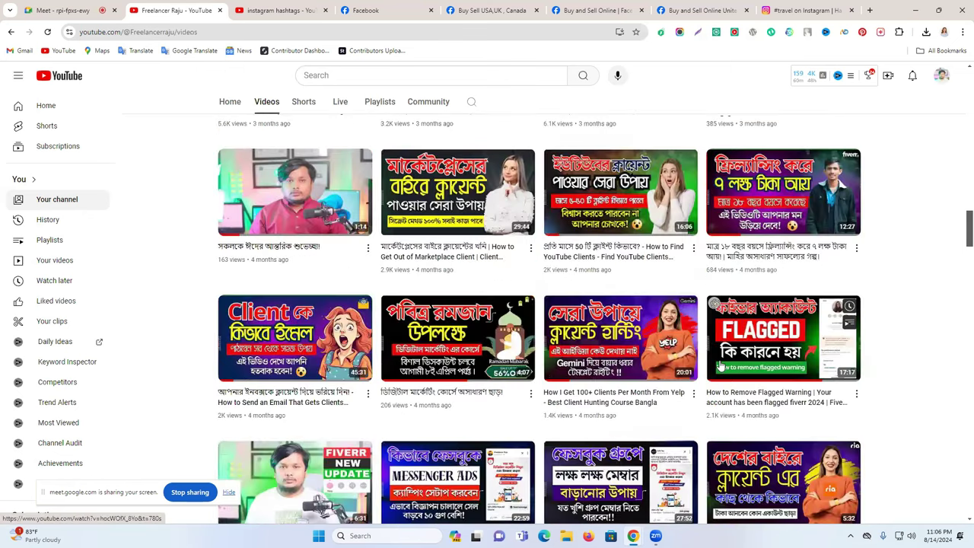
pyautogui.scroll(10, 720, 369)
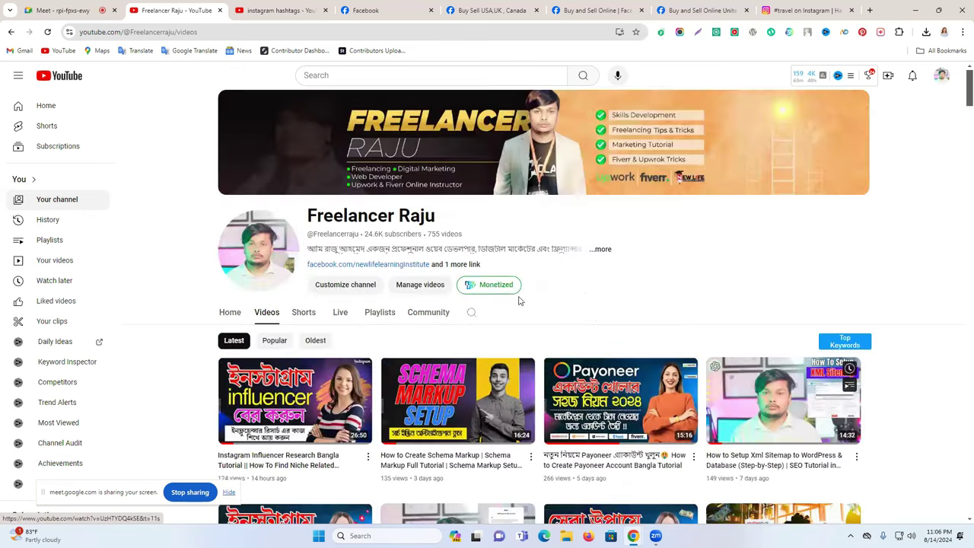
# - Close the #travel Instagram tab and three buy-and-sell group tabs, and dismiss the missed call notice
pyautogui.click(796, 6)
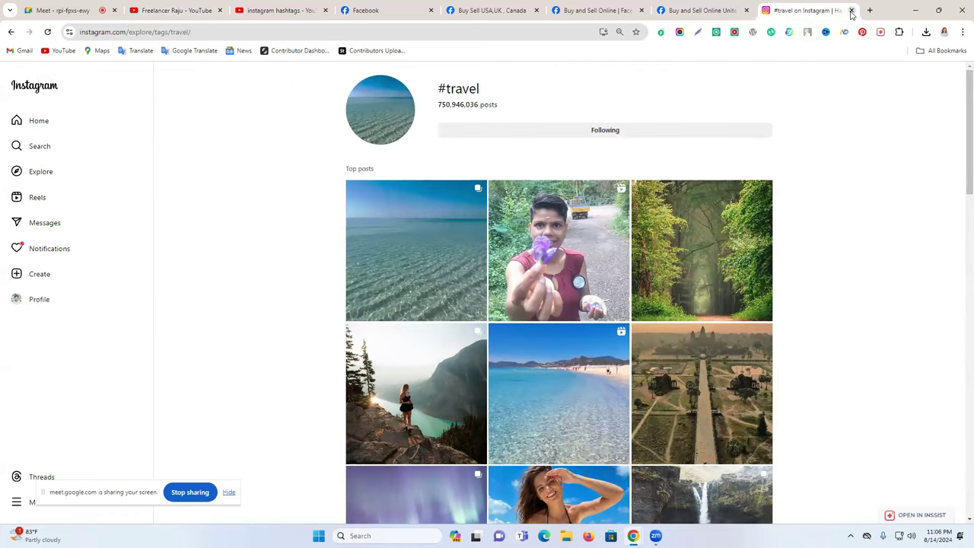
pyautogui.click(852, 11)
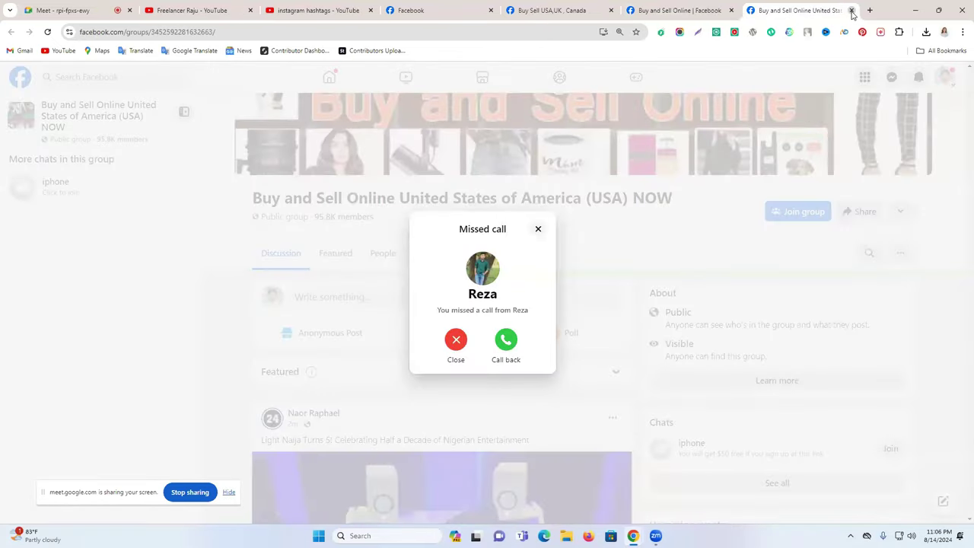
pyautogui.click(852, 11)
pyautogui.click(733, 10)
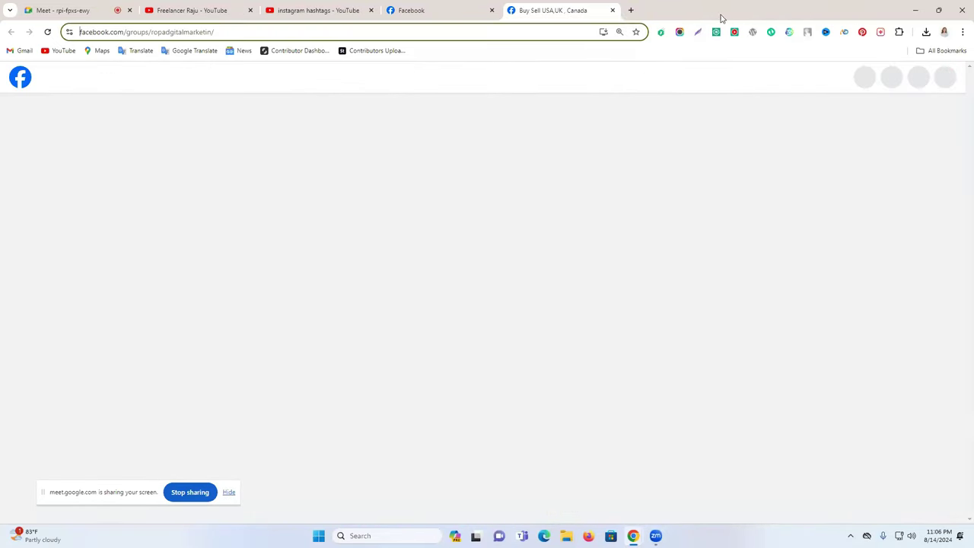
pyautogui.click(613, 10)
pyautogui.click(538, 230)
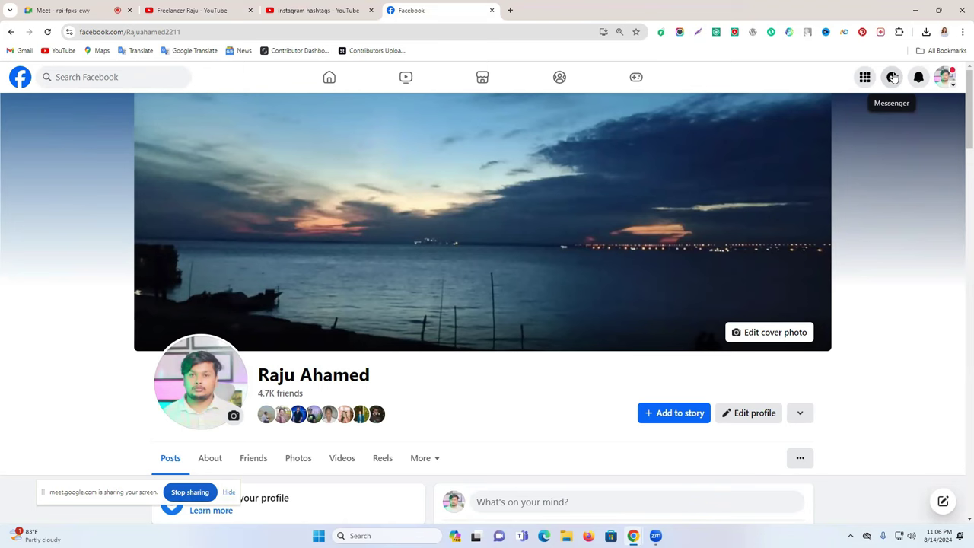
# - Open three New Life Learning group chats from the Messenger list, scrolling up to the shared Sheets link
pyautogui.click(894, 78)
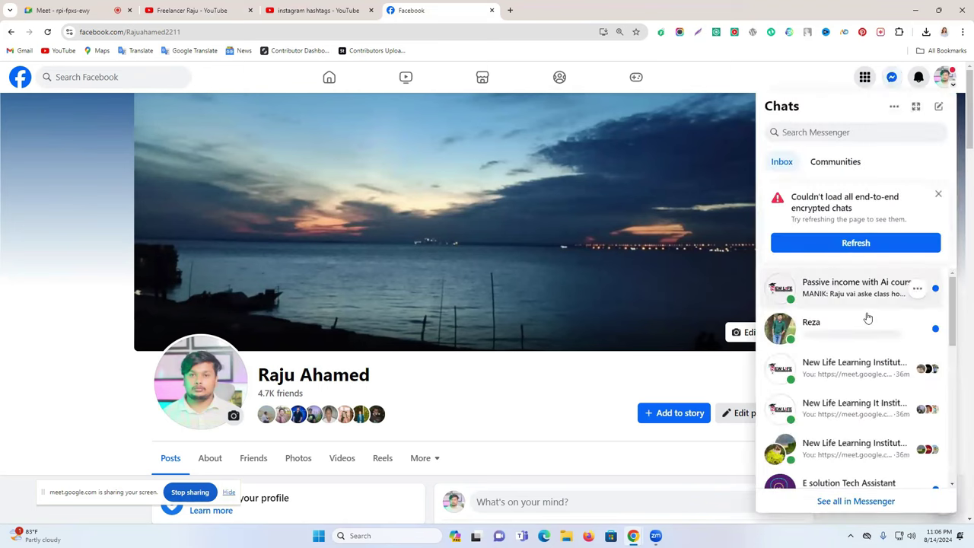
pyautogui.click(847, 371)
pyautogui.scroll(5, 840, 447)
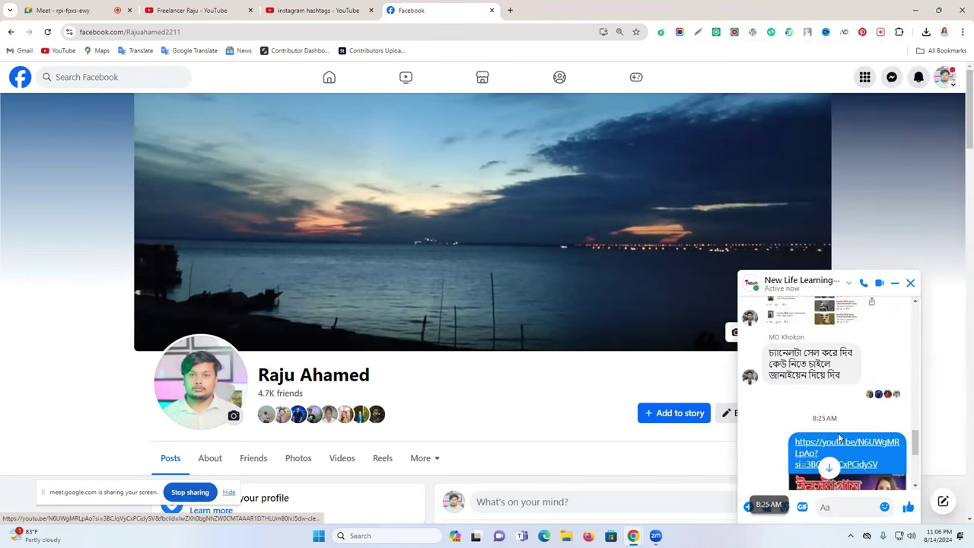
pyautogui.click(895, 81)
pyautogui.scroll(-2, 860, 319)
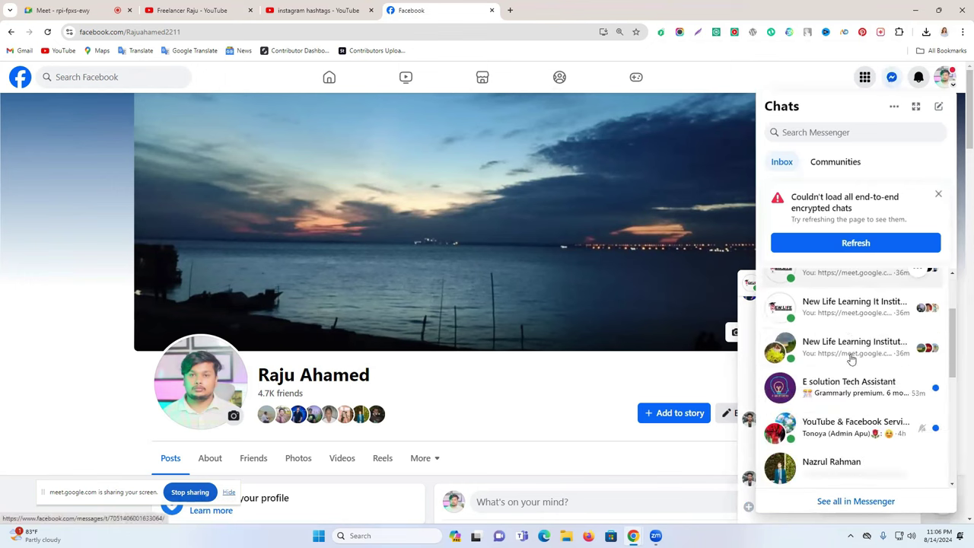
pyautogui.click(857, 315)
pyautogui.scroll(4, 654, 427)
pyautogui.scroll(3, 687, 429)
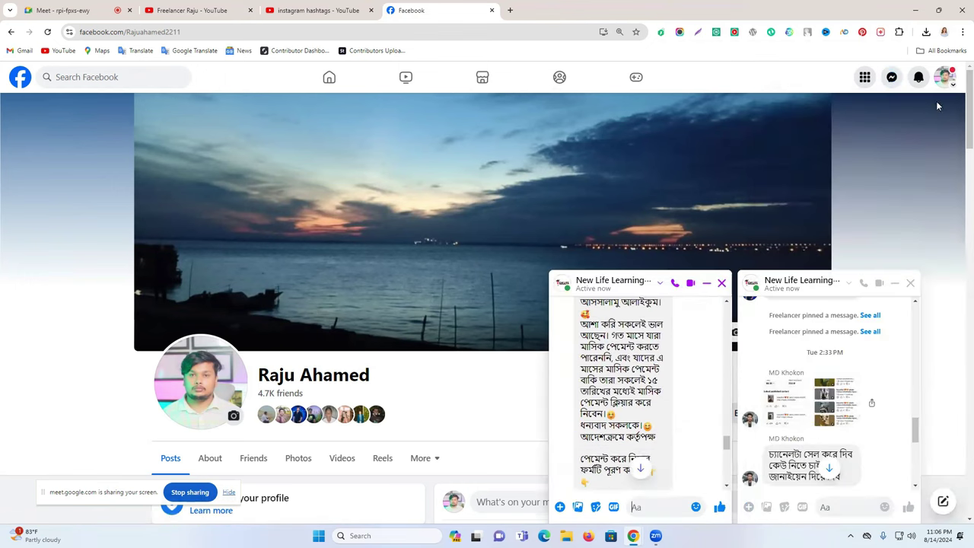
pyautogui.click(892, 77)
pyautogui.scroll(-1, 849, 396)
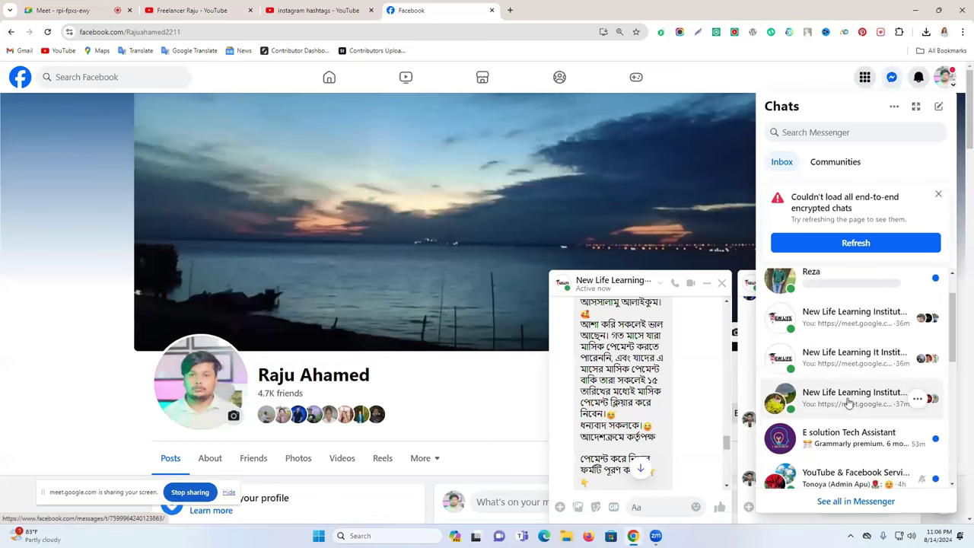
pyautogui.click(889, 400)
pyautogui.scroll(3, 424, 364)
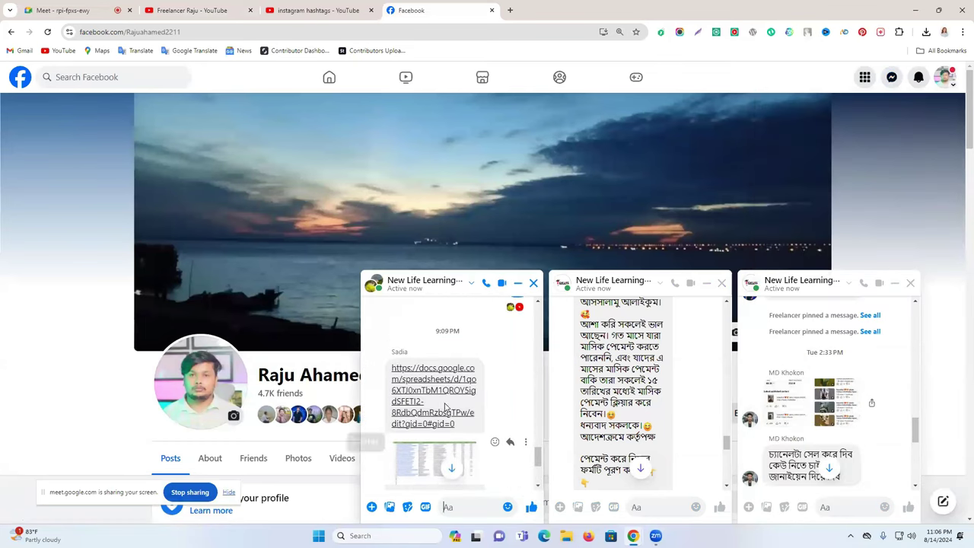
# - Open the '50 Instagram Influencer List for Health And Beauty' sheet from the chat, then go back to Facebook
pyautogui.click(424, 363)
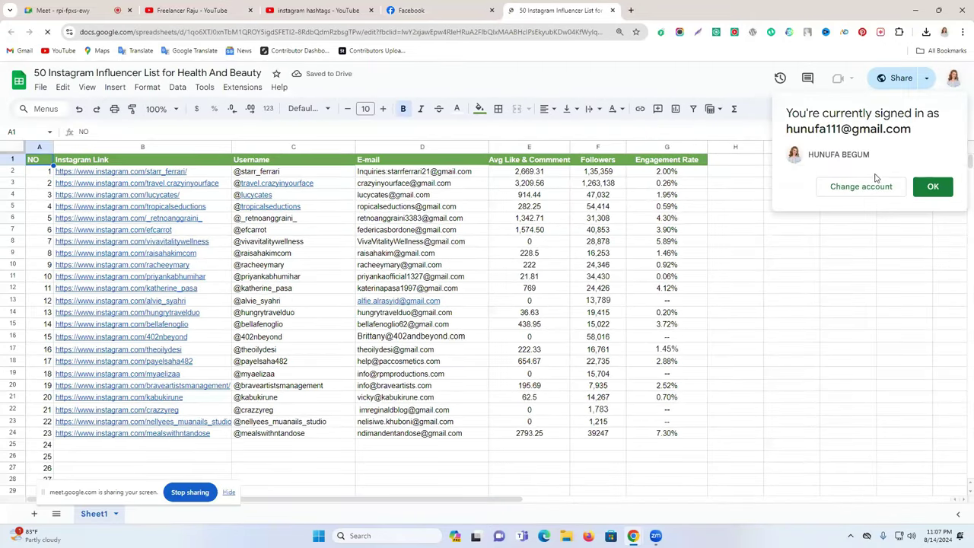
pyautogui.click(933, 186)
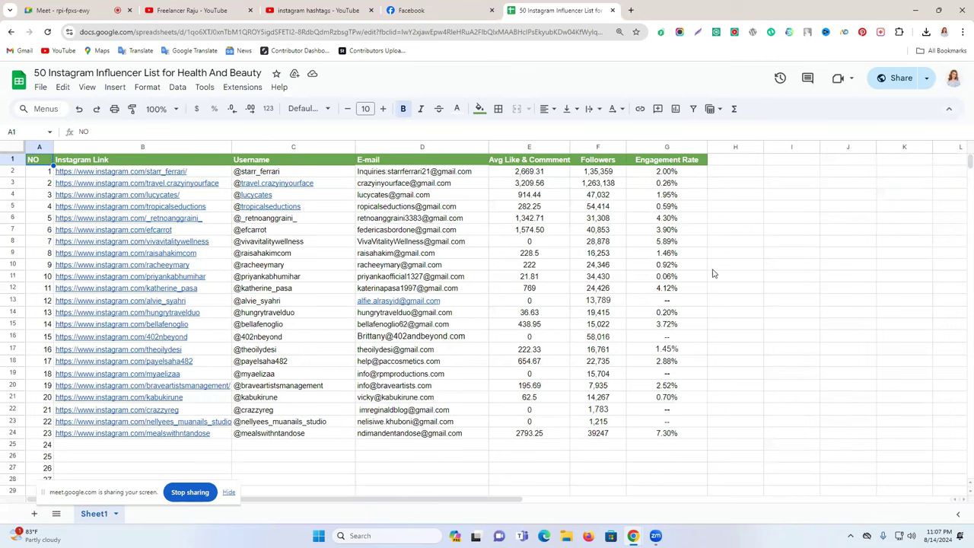
pyautogui.click(399, 301)
pyautogui.click(828, 285)
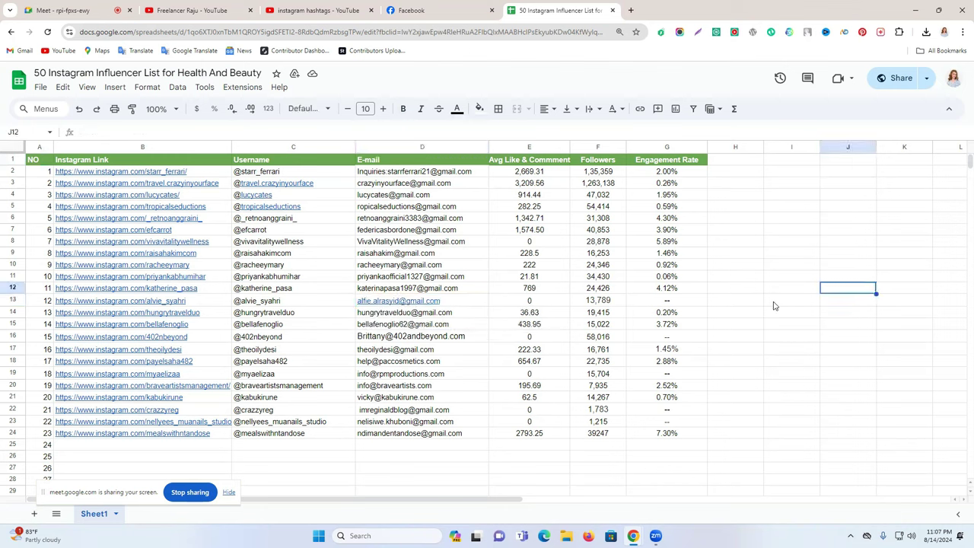
pyautogui.click(411, 10)
pyautogui.scroll(2, 468, 355)
pyautogui.scroll(3, 468, 355)
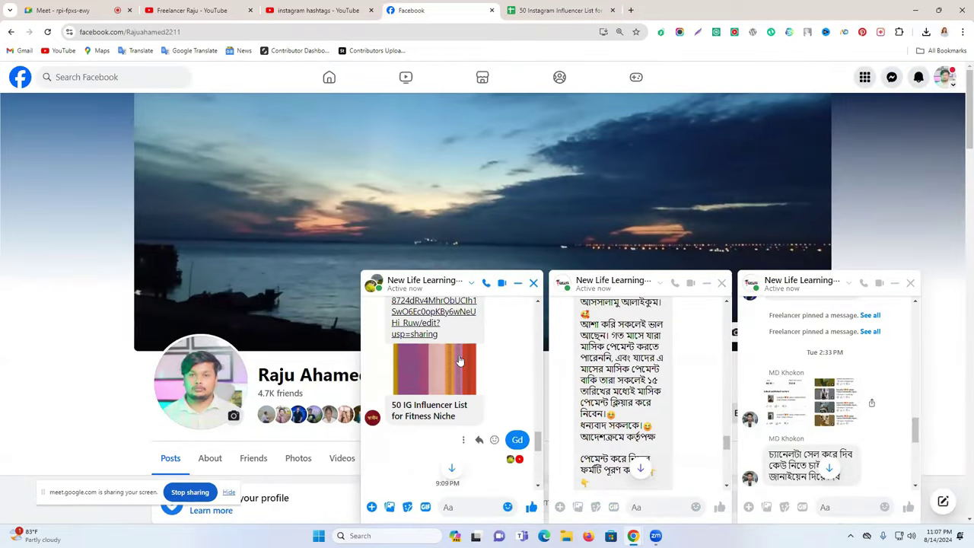
# - Open the '50 IG Influencer List for Fitness Niche' sheet and compare it with the Health And Beauty list
pyautogui.click(430, 308)
pyautogui.click(658, 7)
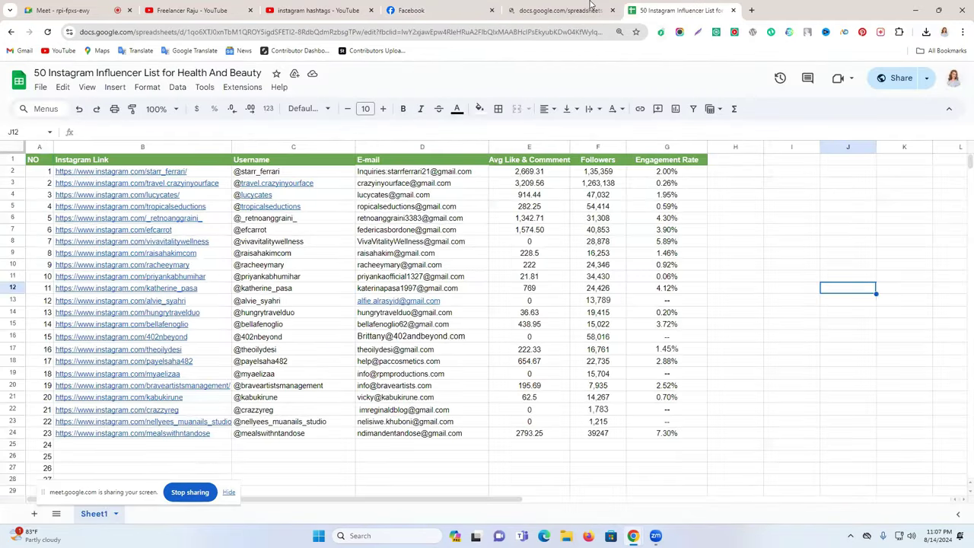
pyautogui.click(591, 7)
pyautogui.scroll(-2, 227, 274)
pyautogui.scroll(2, 281, 282)
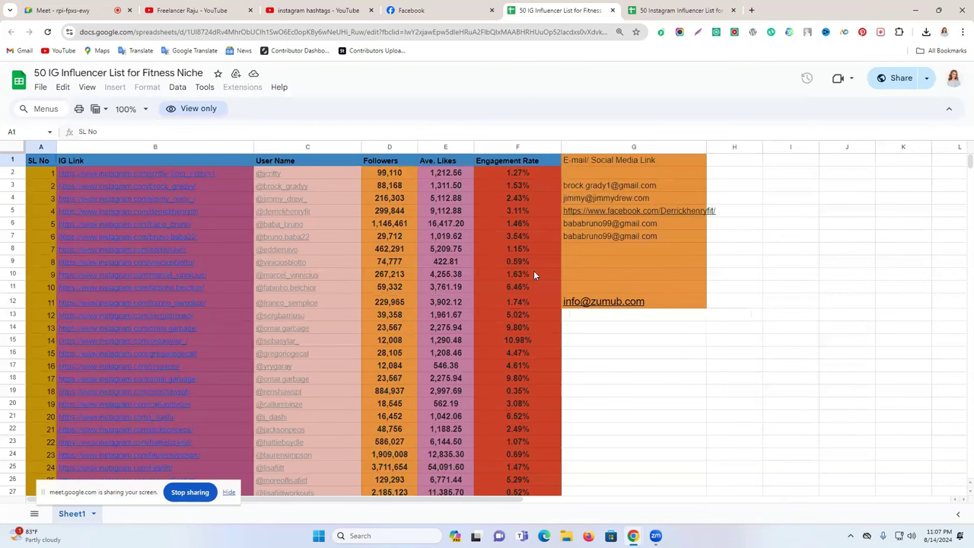
pyautogui.hotkey('ctrl', 'Tab')
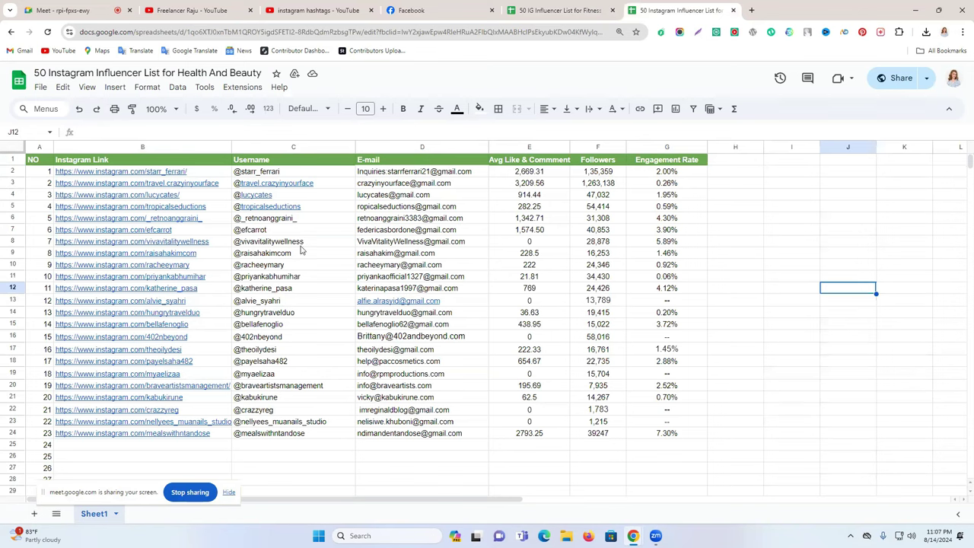
pyautogui.click(443, 7)
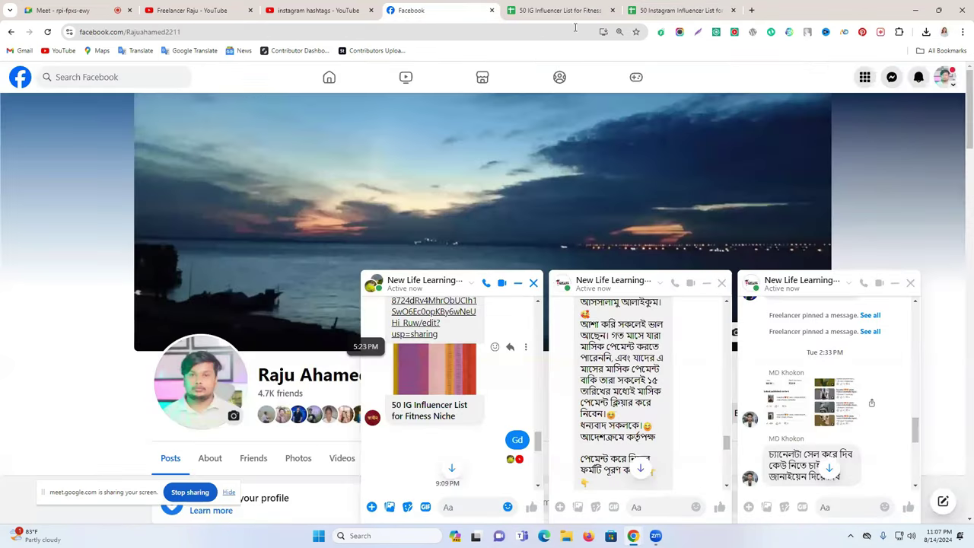
pyautogui.scroll(3, 449, 380)
pyautogui.click(680, 6)
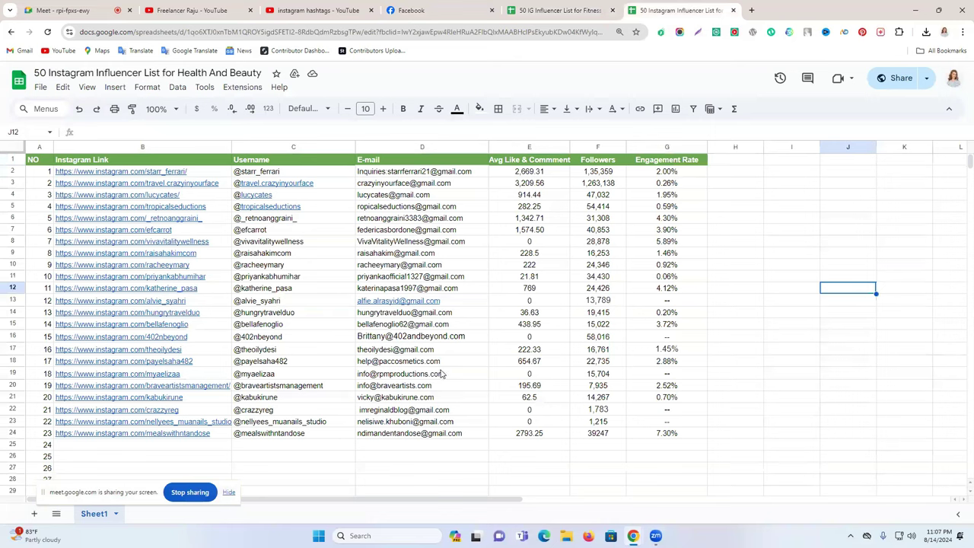
pyautogui.click(559, 10)
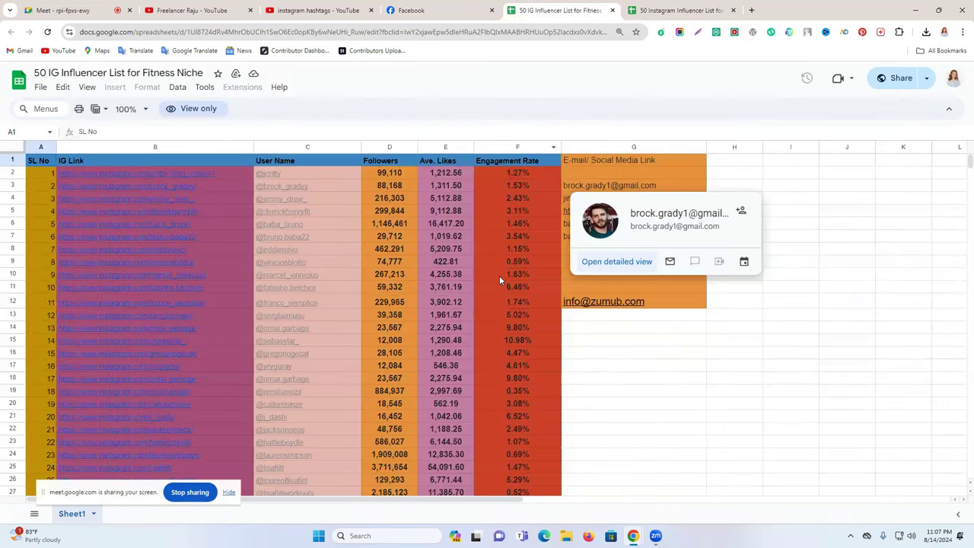
pyautogui.scroll(2, 598, 213)
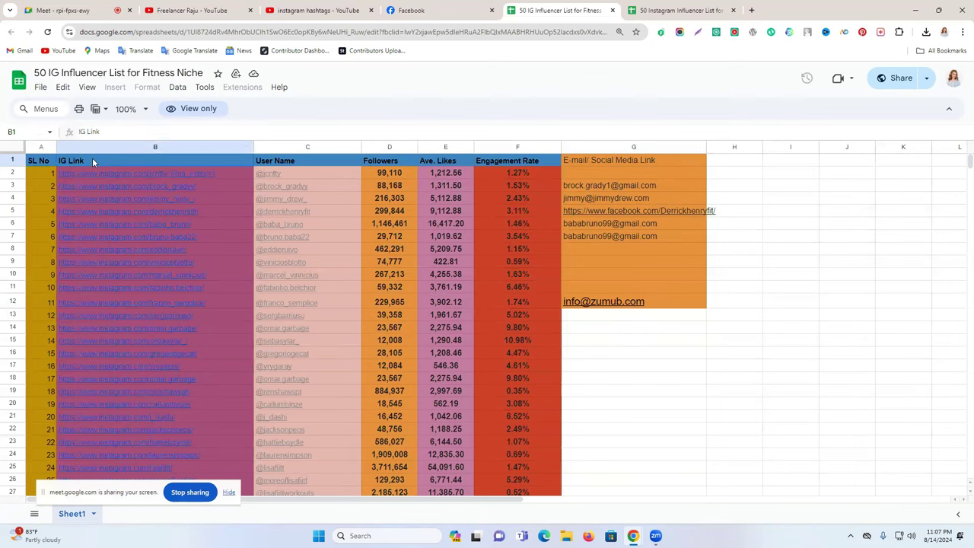
# - Select the Fitness Niche list's IG Link column, then return to the Health And Beauty sheet
pyautogui.click(413, 10)
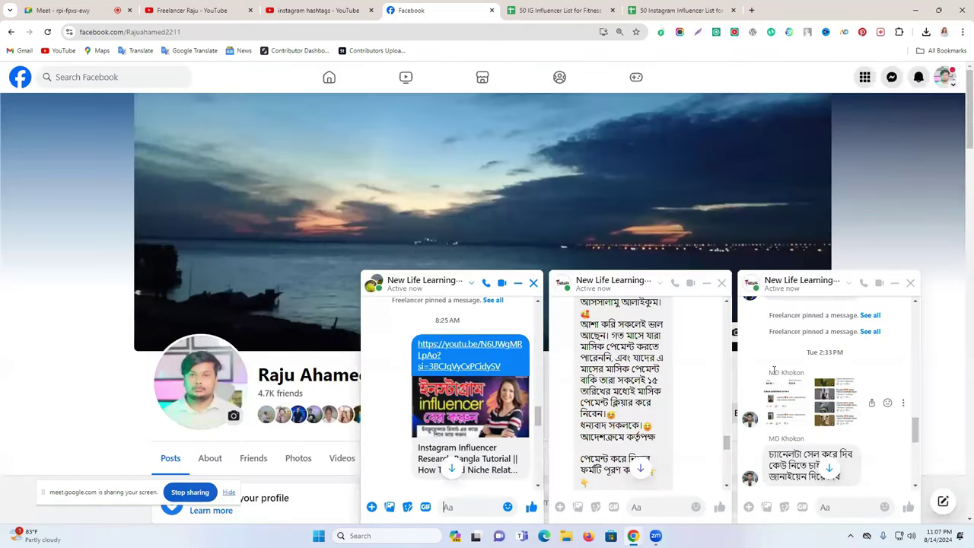
pyautogui.scroll(1, 415, 376)
pyautogui.scroll(-3, 415, 376)
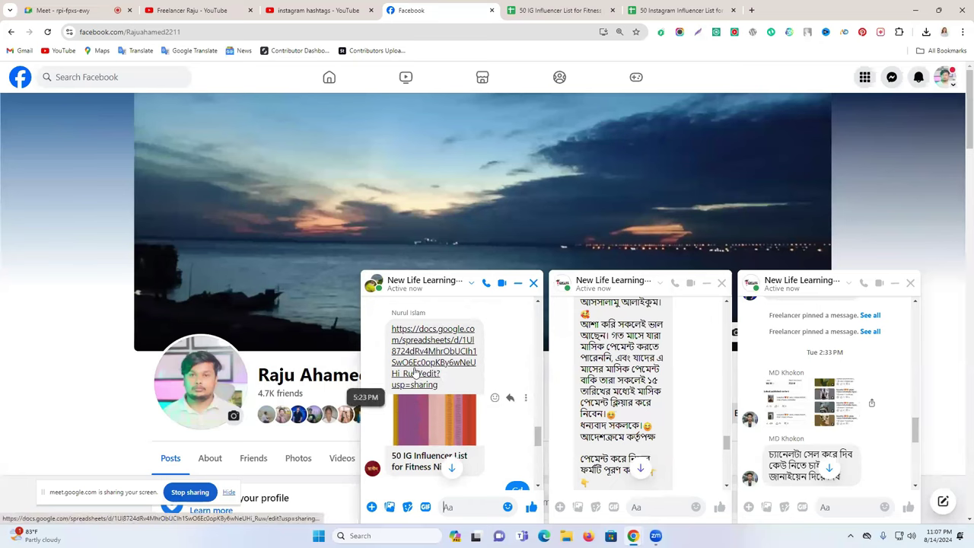
pyautogui.click(656, 10)
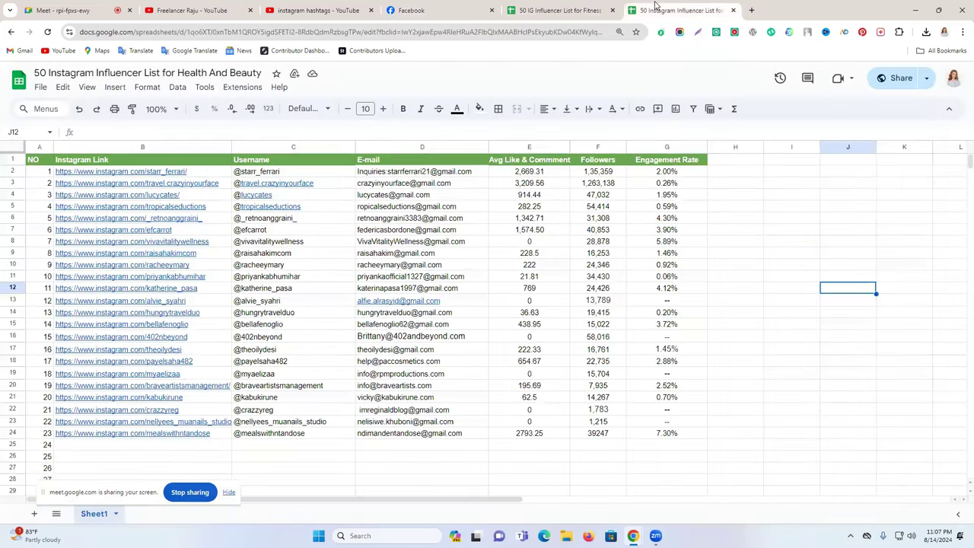
pyautogui.click(547, 9)
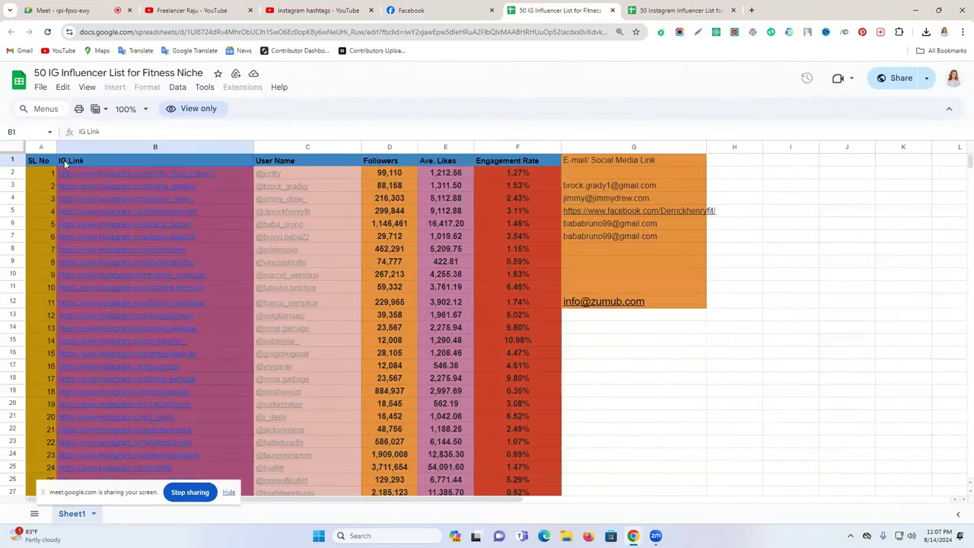
pyautogui.click(647, 9)
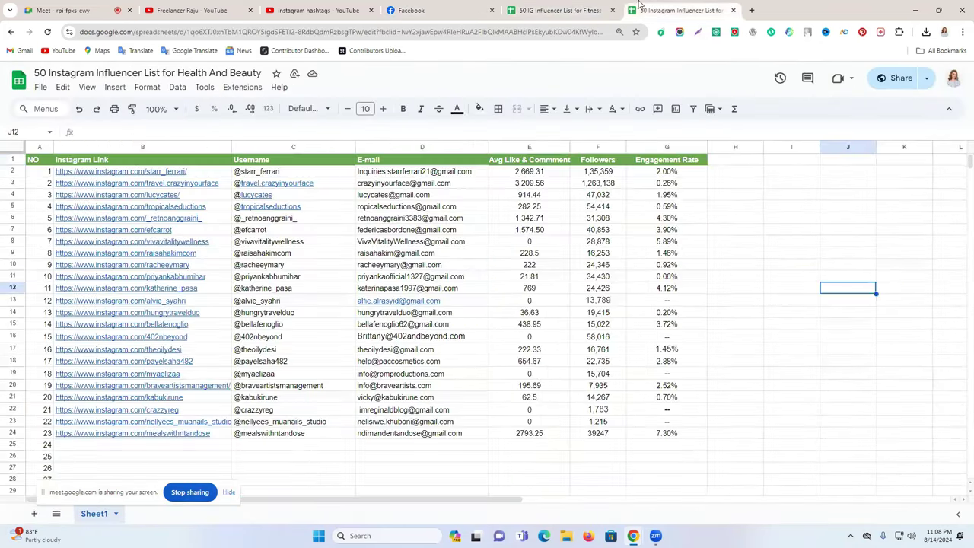
pyautogui.click(580, 6)
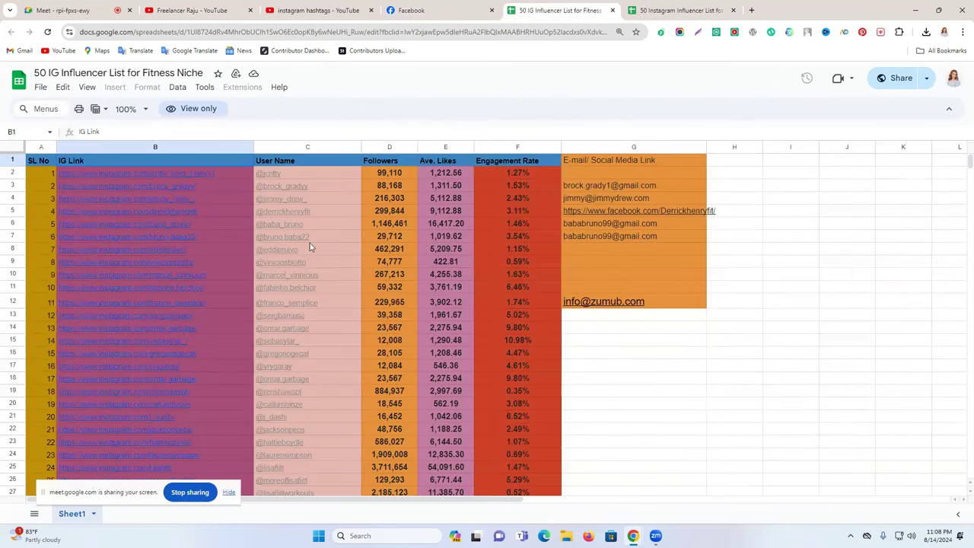
pyautogui.moveTo(299, 259)
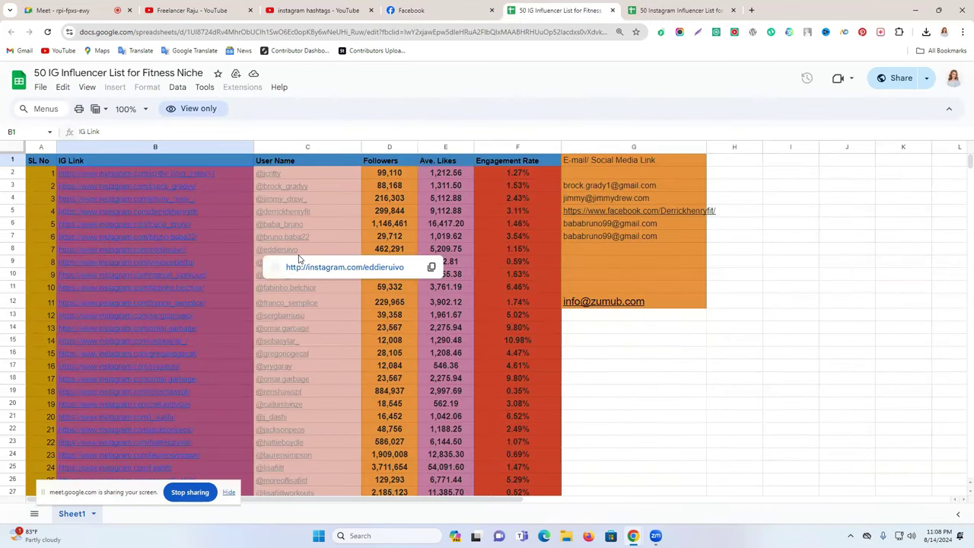
pyautogui.click(198, 147)
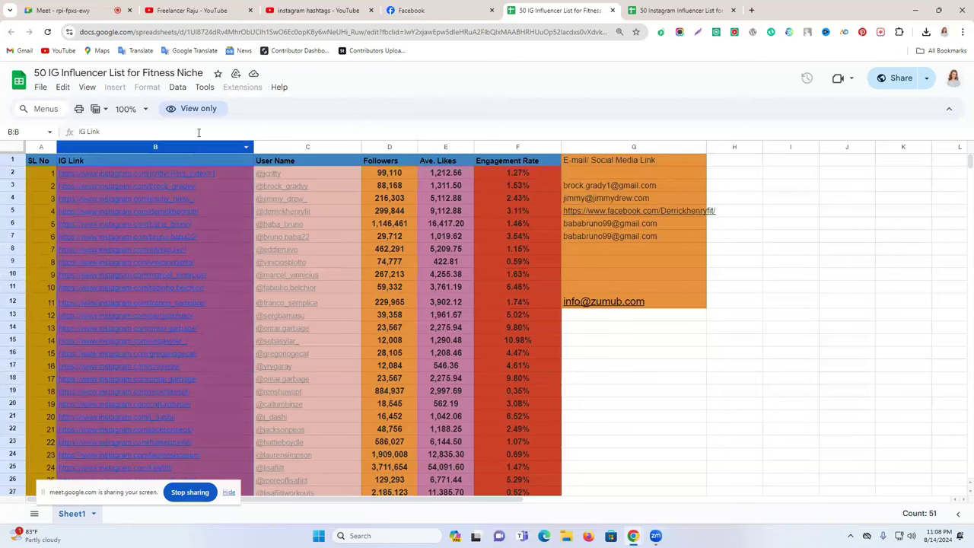
pyautogui.click(844, 203)
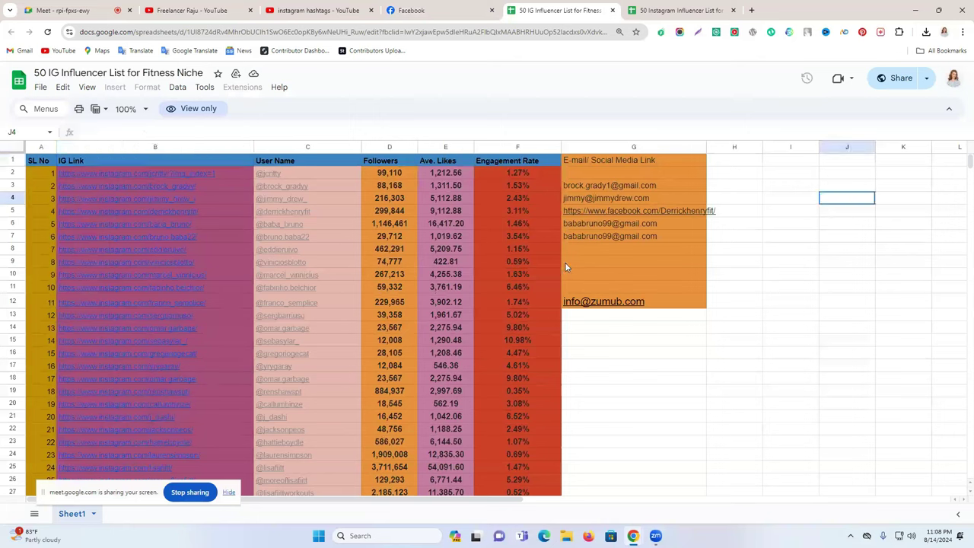
pyautogui.click(709, 6)
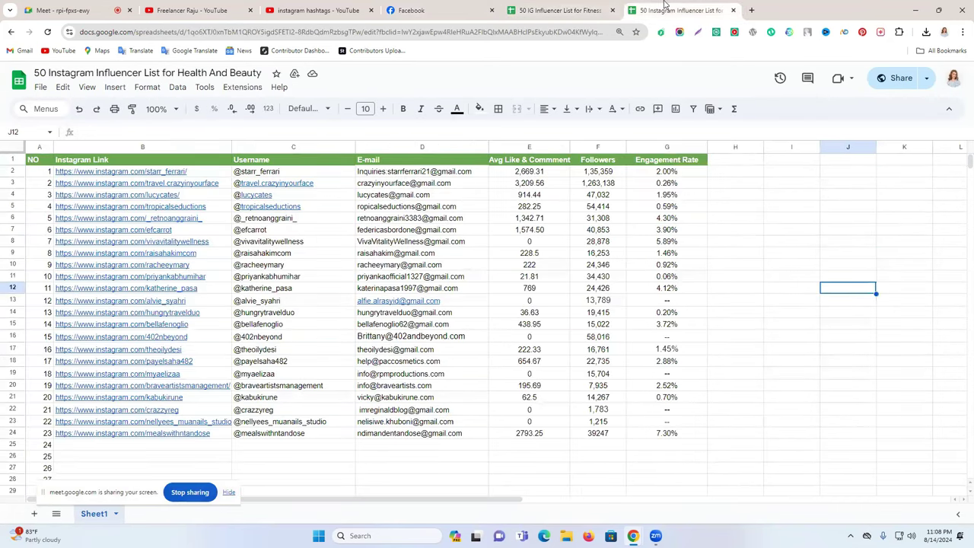
# - Start and cancel a Lightshot capture of the Health And Beauty sheet, then close that sheet's tab
pyautogui.click(706, 33)
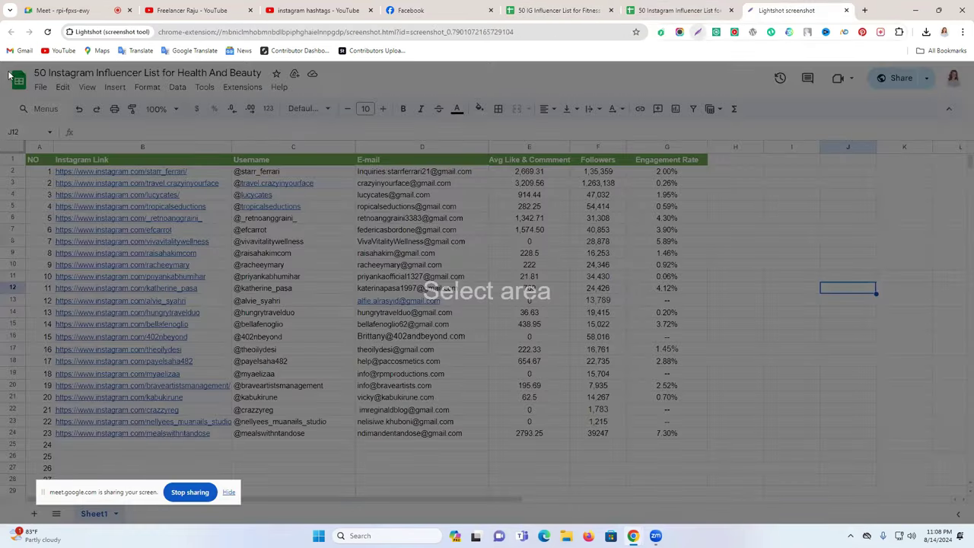
pyautogui.moveTo(3, 66); pyautogui.dragTo(495, 218)
pyautogui.moveTo(962, 435); pyautogui.dragTo(725, 443)
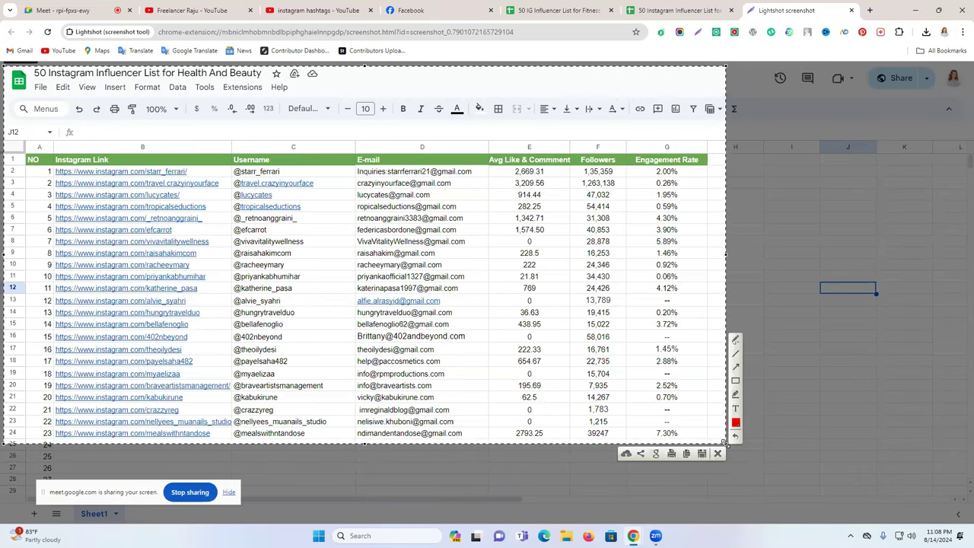
pyautogui.press('Escape')
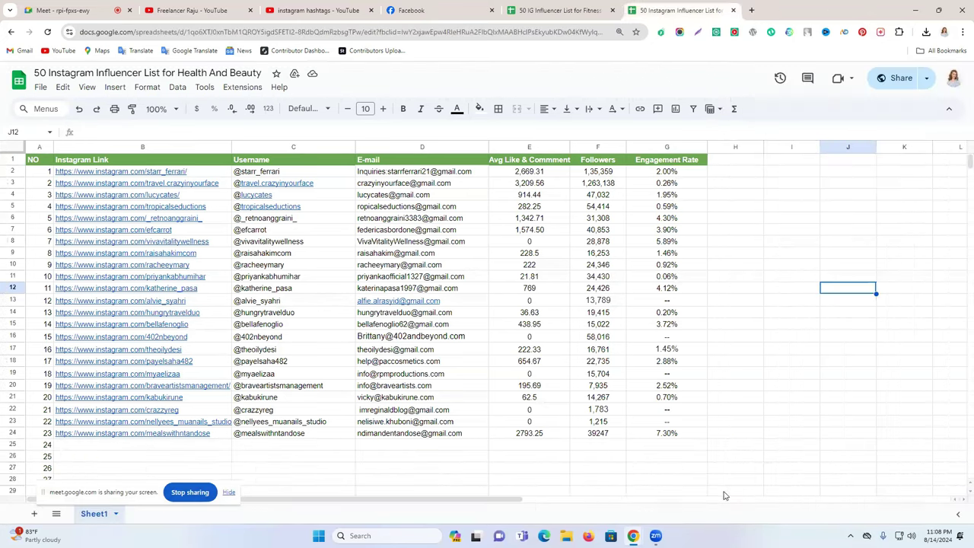
pyautogui.click(734, 10)
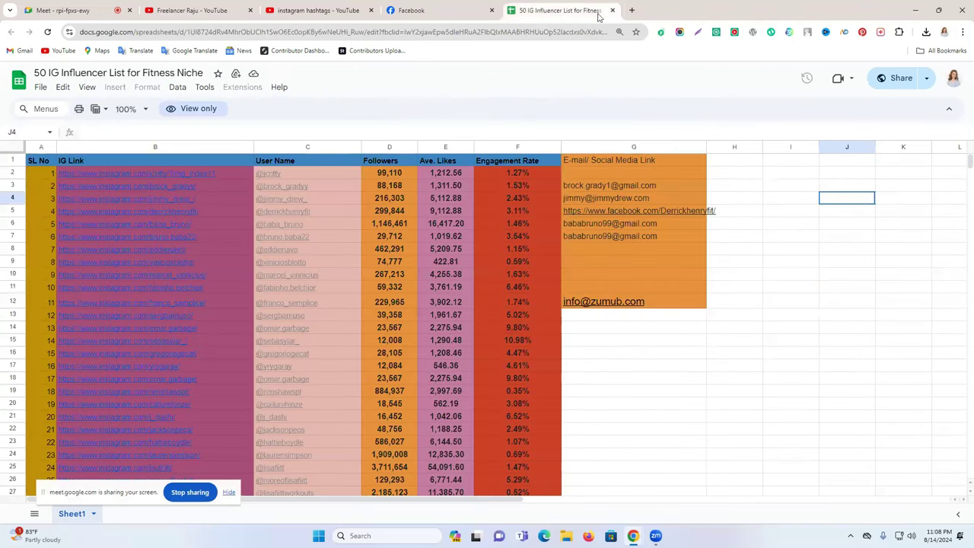
# - Close the Fitness Niche tab and minimize all three New Life Learning chat windows
pyautogui.click(612, 10)
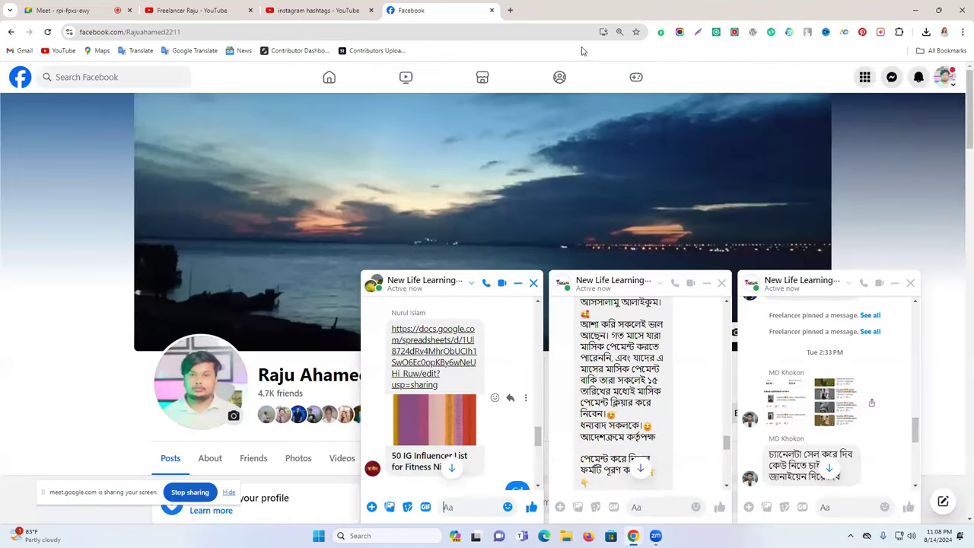
pyautogui.scroll(10, 493, 336)
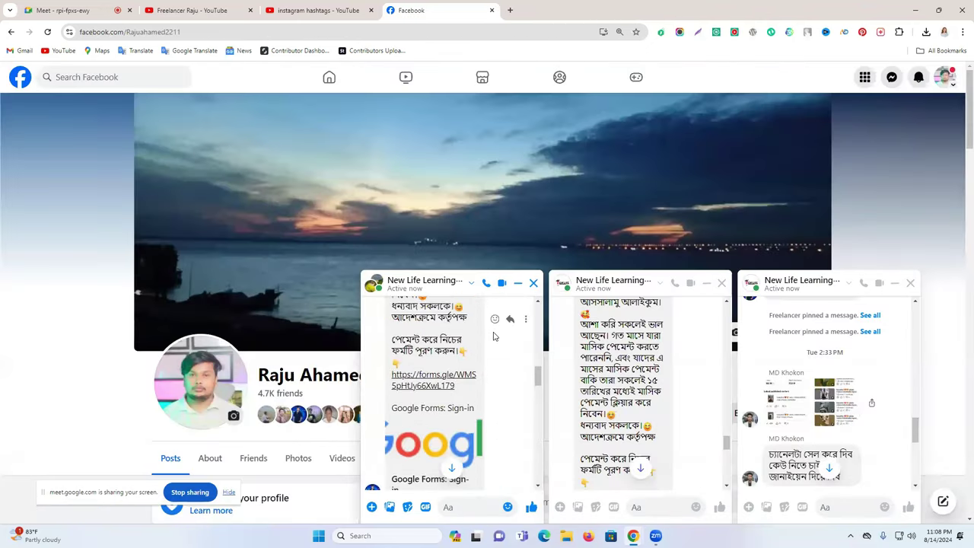
pyautogui.scroll(-5, 493, 336)
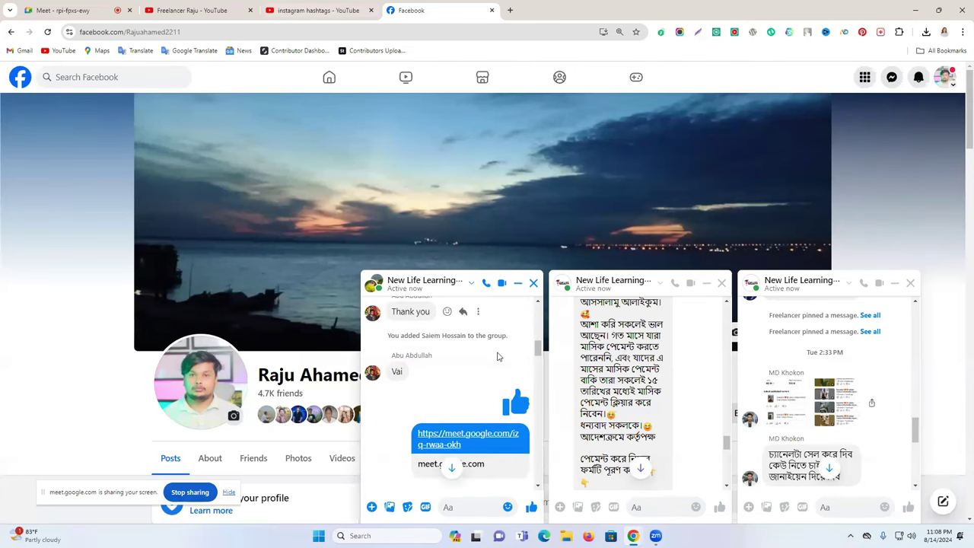
pyautogui.scroll(5, 508, 382)
pyautogui.scroll(-10, 507, 382)
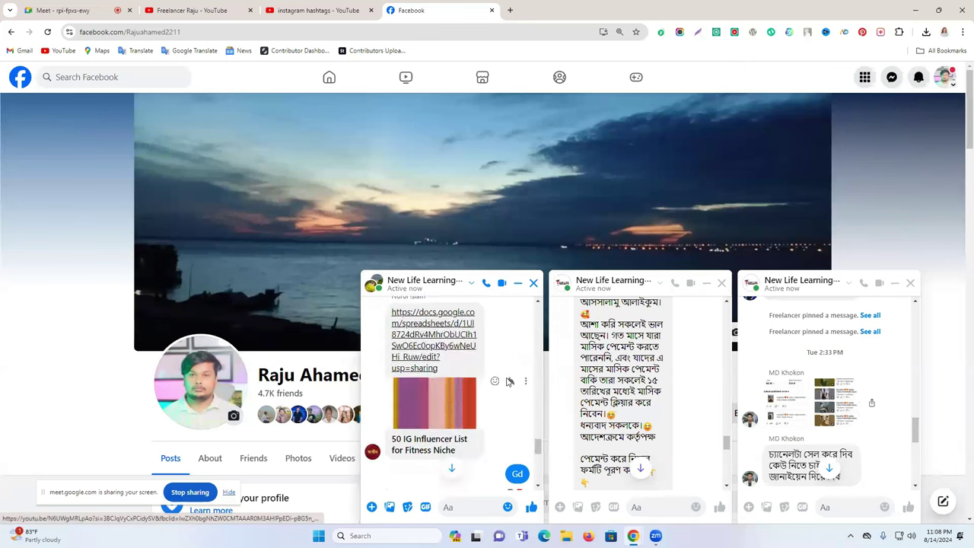
pyautogui.scroll(-5, 507, 382)
pyautogui.scroll(-5, 524, 284)
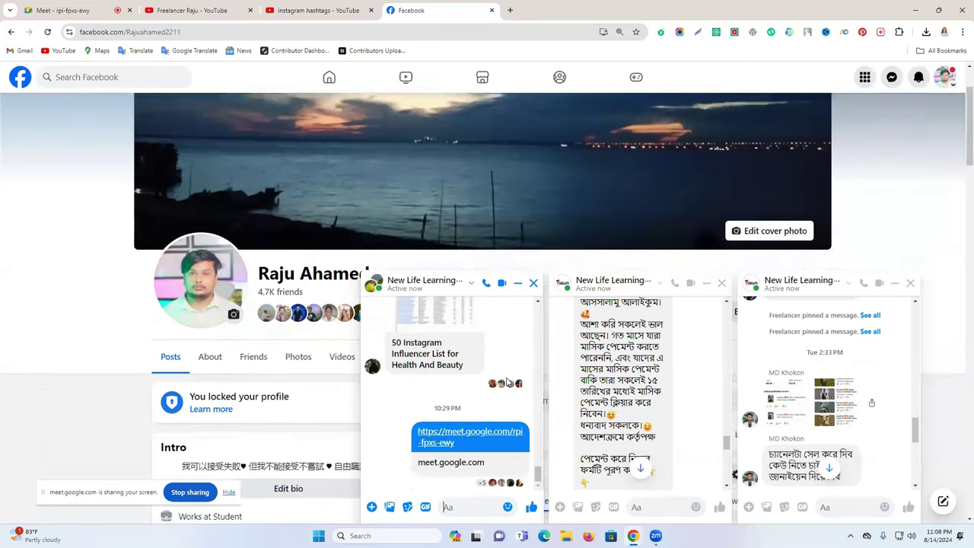
pyautogui.click(524, 284)
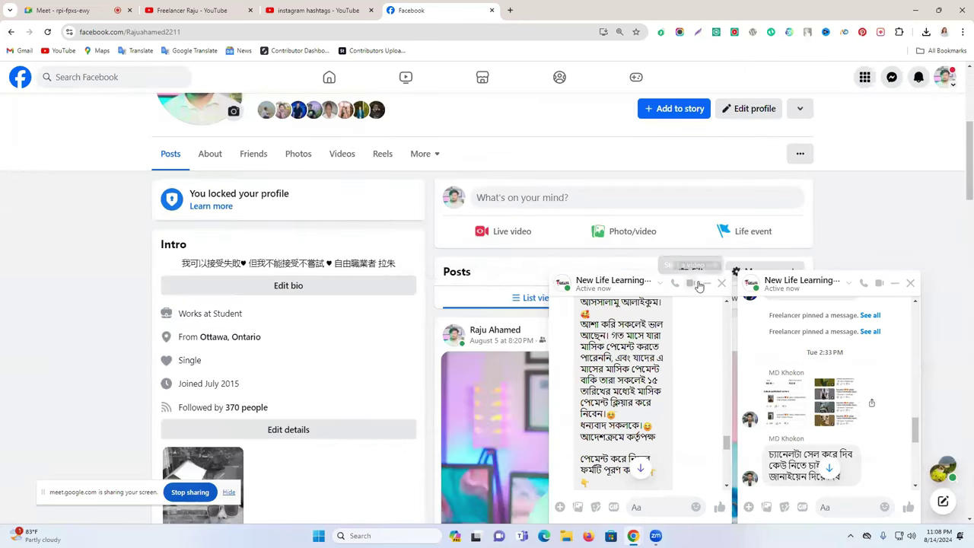
pyautogui.click(706, 283)
pyautogui.click(895, 283)
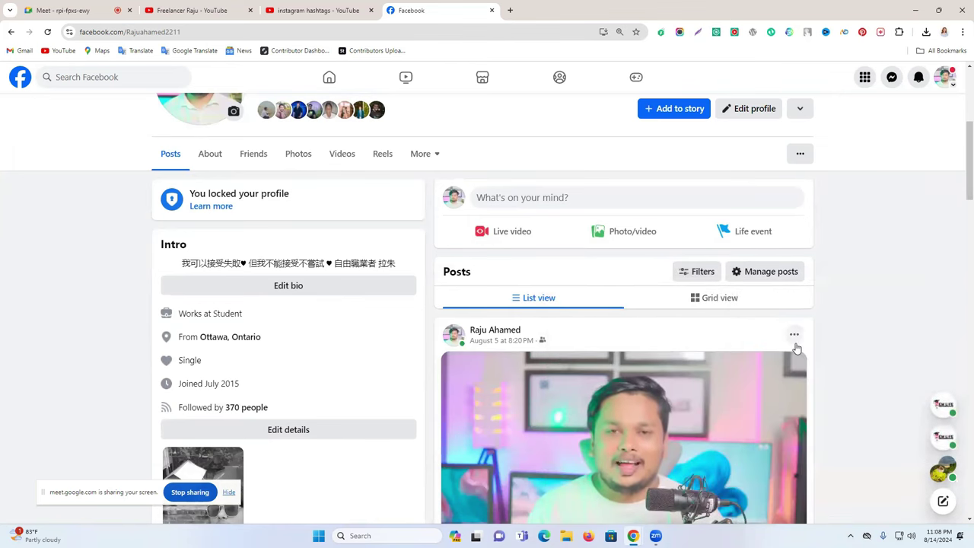